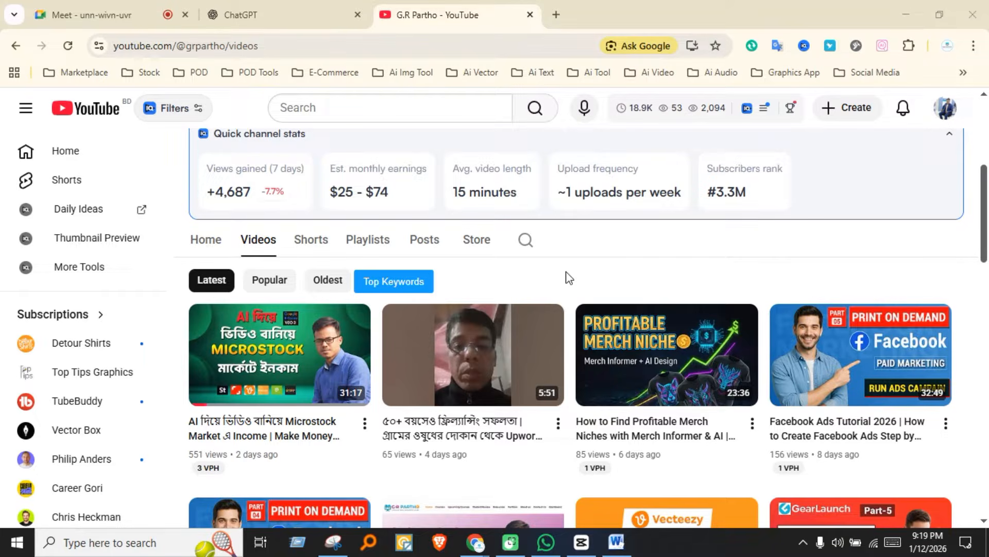
click(535, 72)
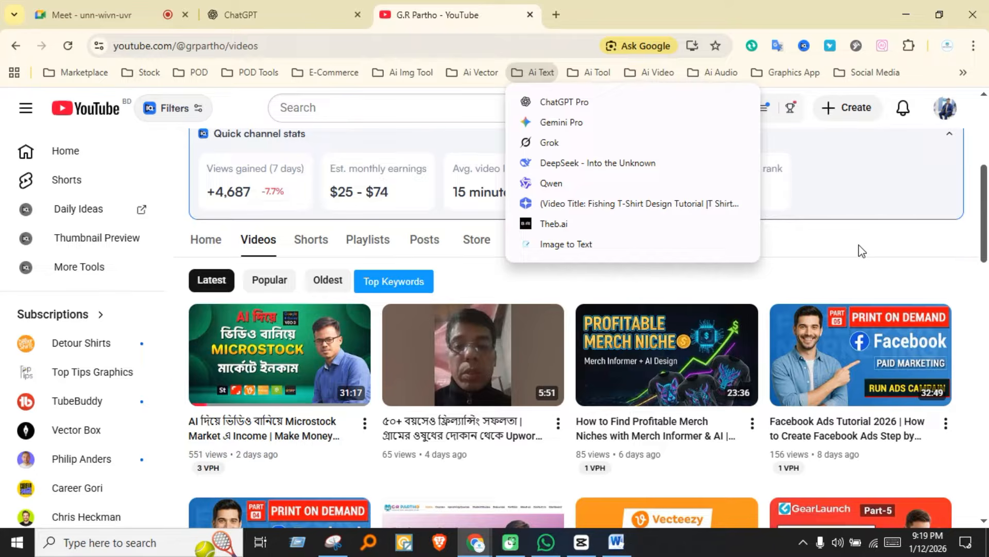
click(859, 246)
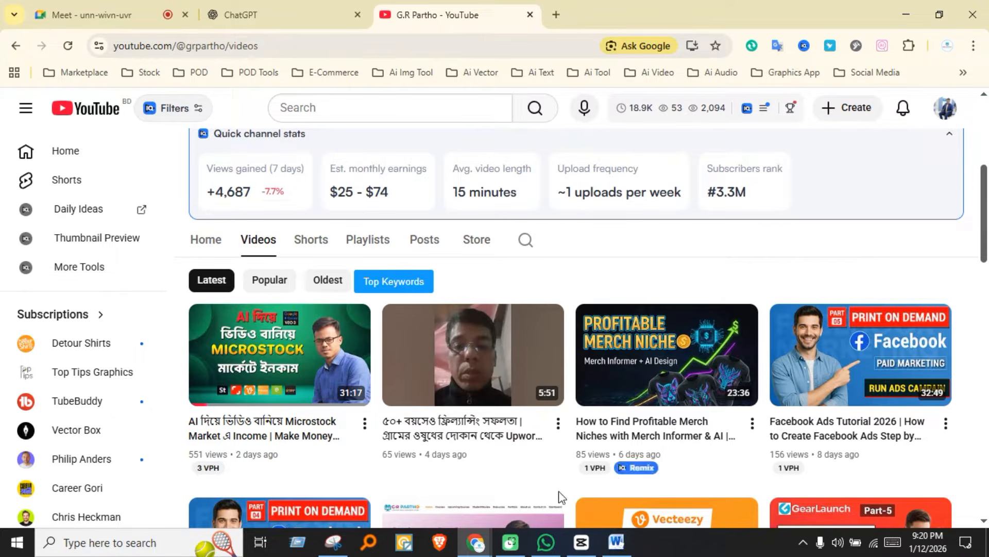
Step: Switch to the private browsing window with Adobe Stock and search its videos for "technology"
mouse_move(475, 542)
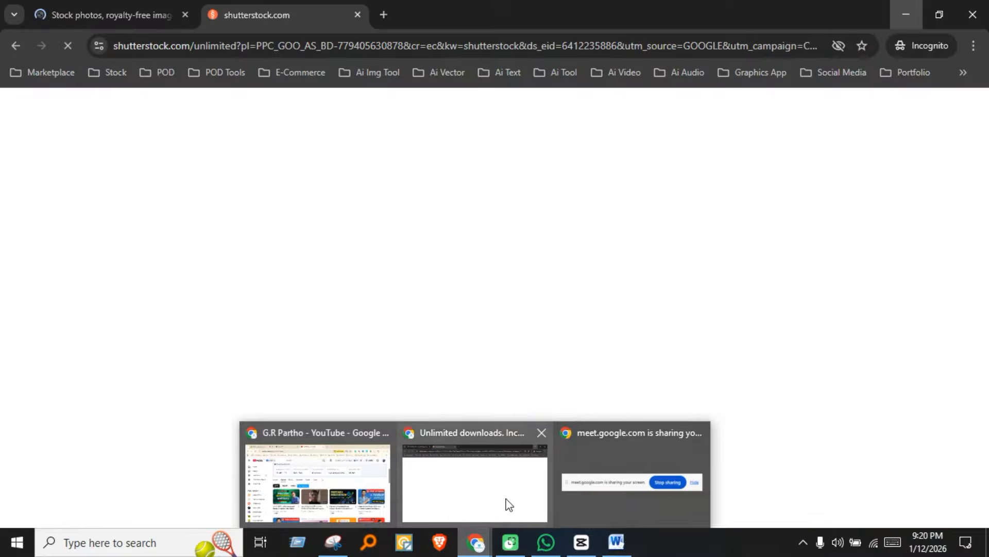
click(508, 504)
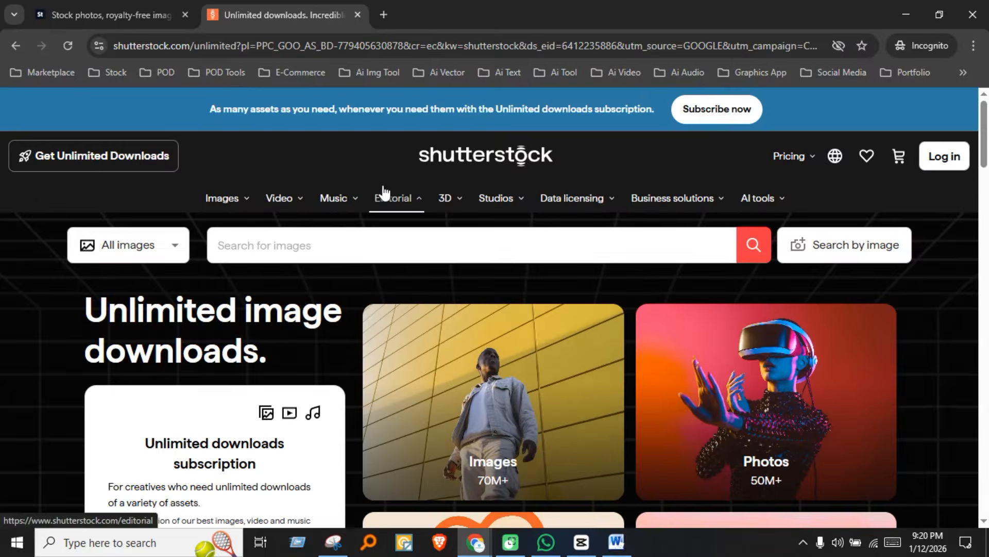
click(125, 7)
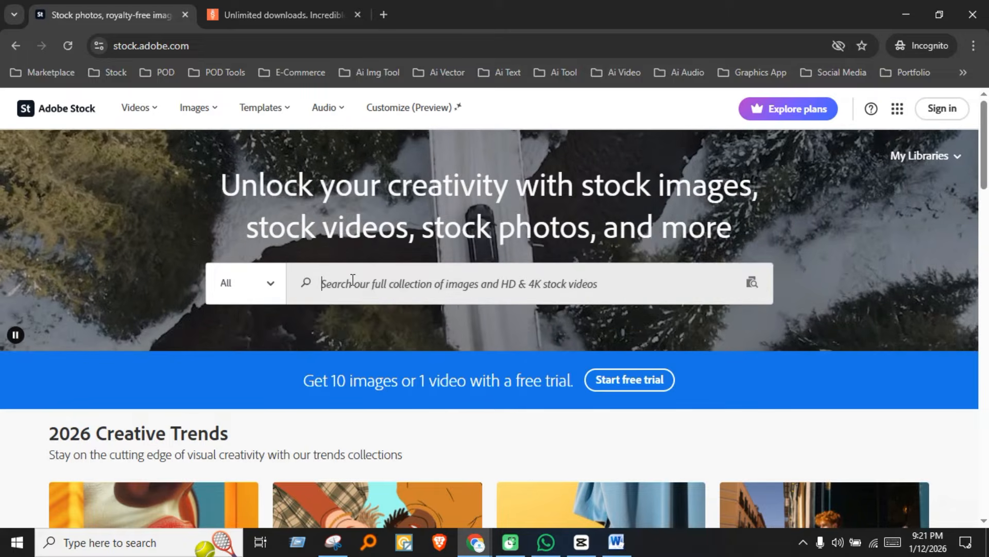
click(352, 280)
text(tech)
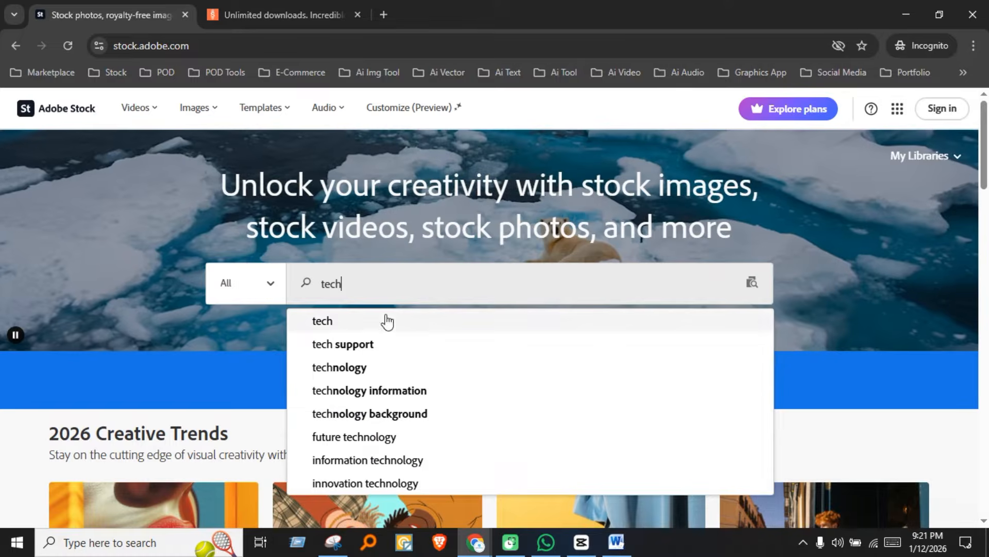
click(345, 370)
scroll(425, 349, down, 3)
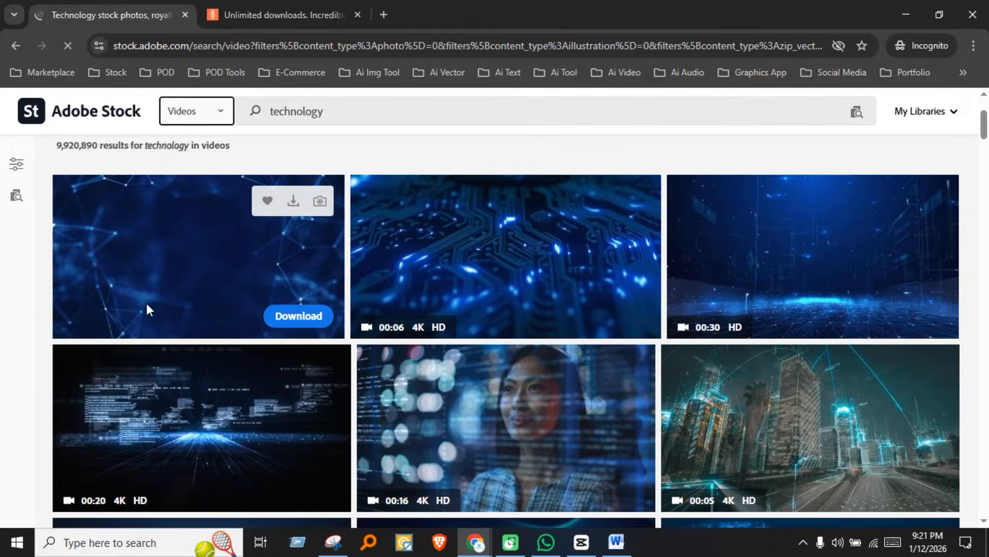
Step: Examine the technology video results by previewing several clips to find a suitable reference video
mouse_move(487, 271)
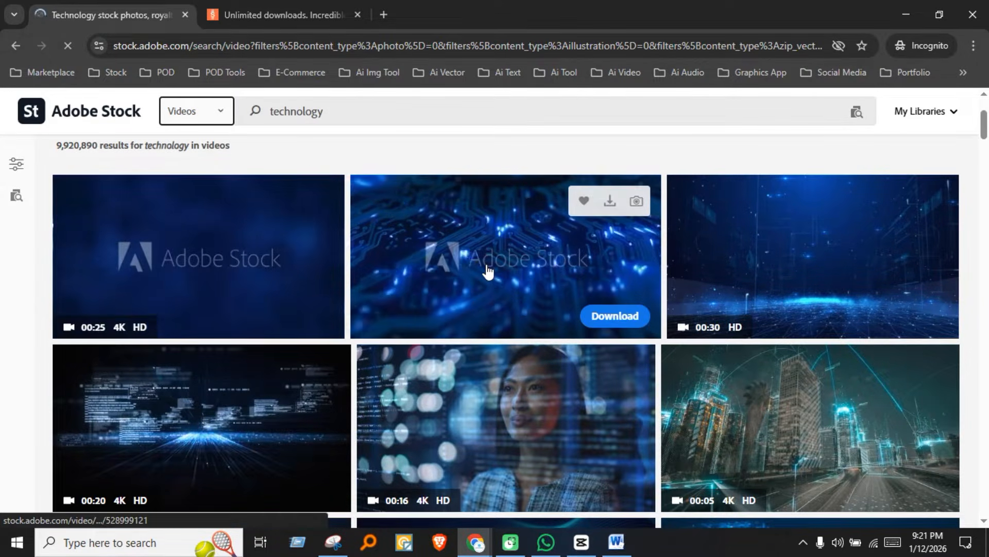
mouse_move(782, 290)
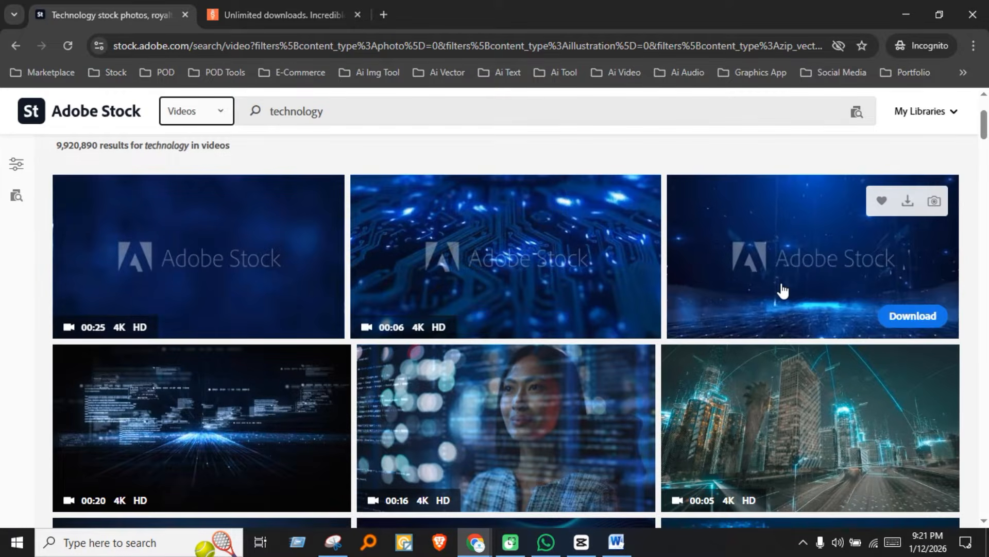
mouse_move(551, 272)
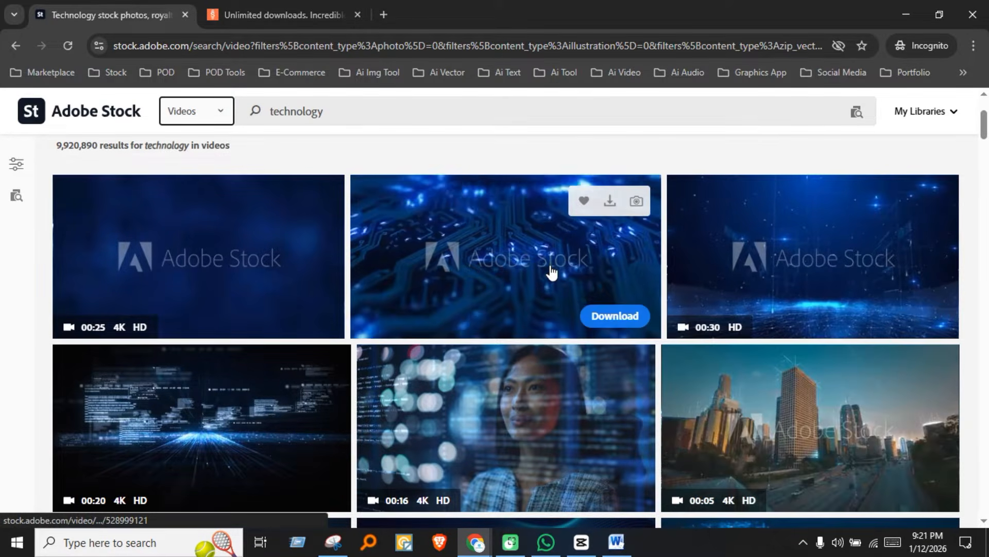
scroll(748, 360, down, 3)
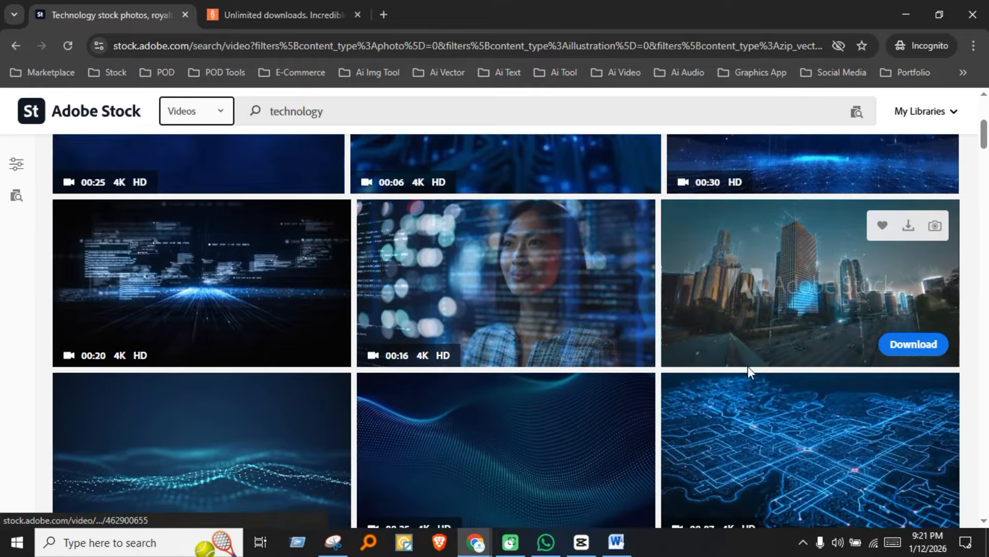
mouse_move(572, 327)
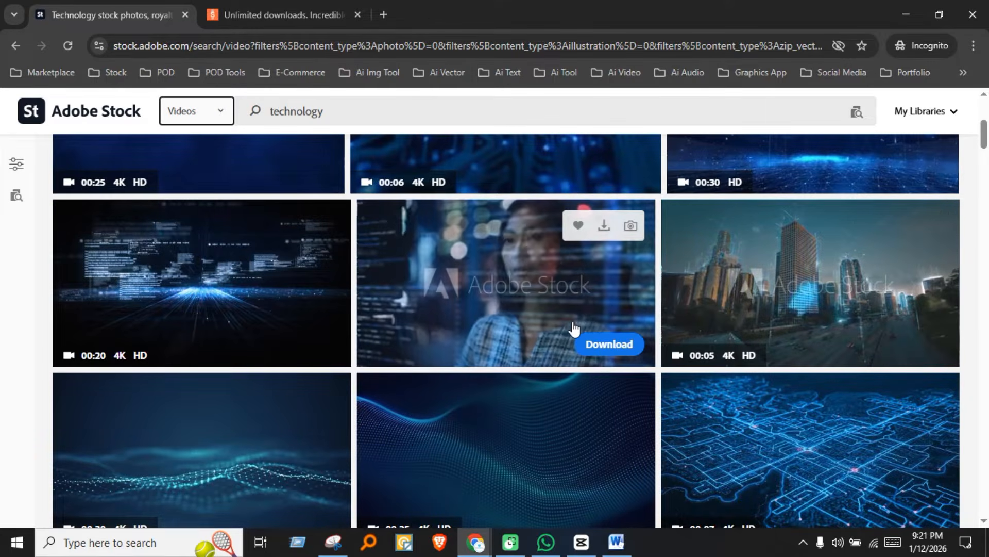
scroll(574, 328, down, 3)
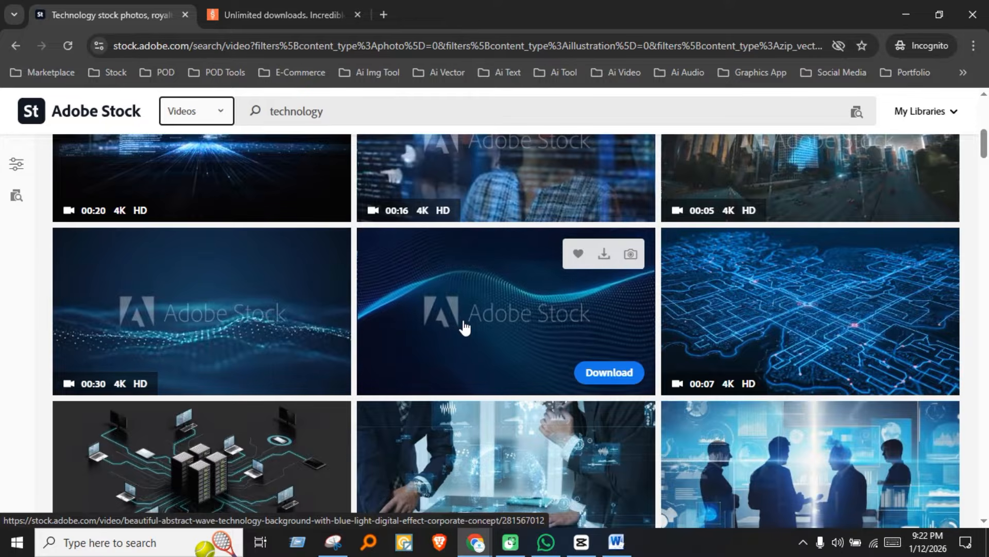
scroll(465, 327, down, 1)
mouse_move(476, 414)
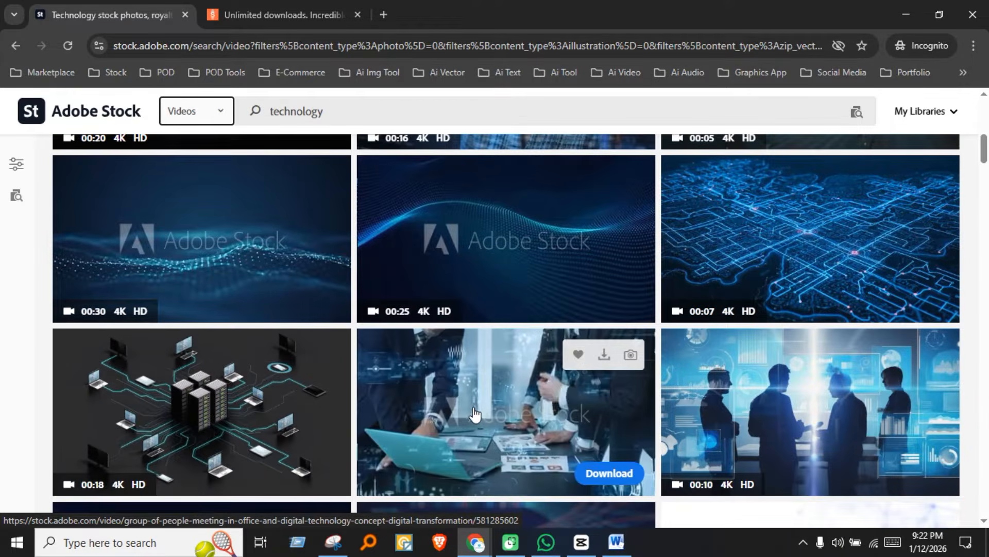
scroll(475, 414, down, 2)
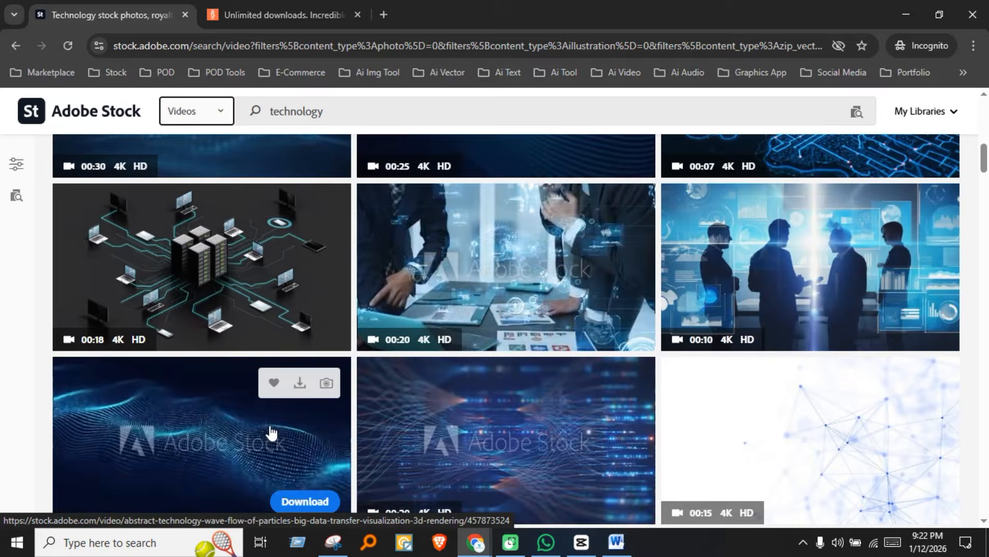
scroll(248, 438, down, 1)
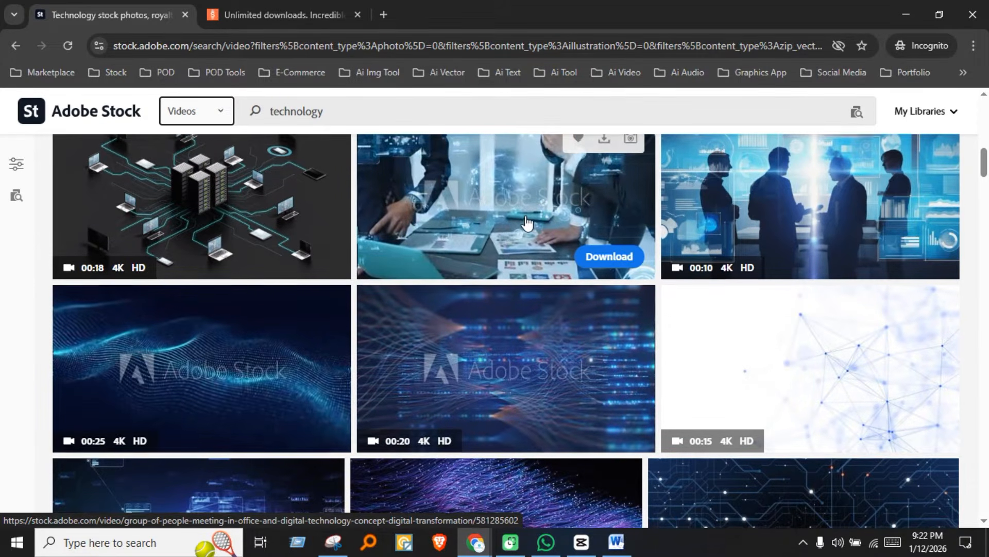
scroll(526, 223, up, 1)
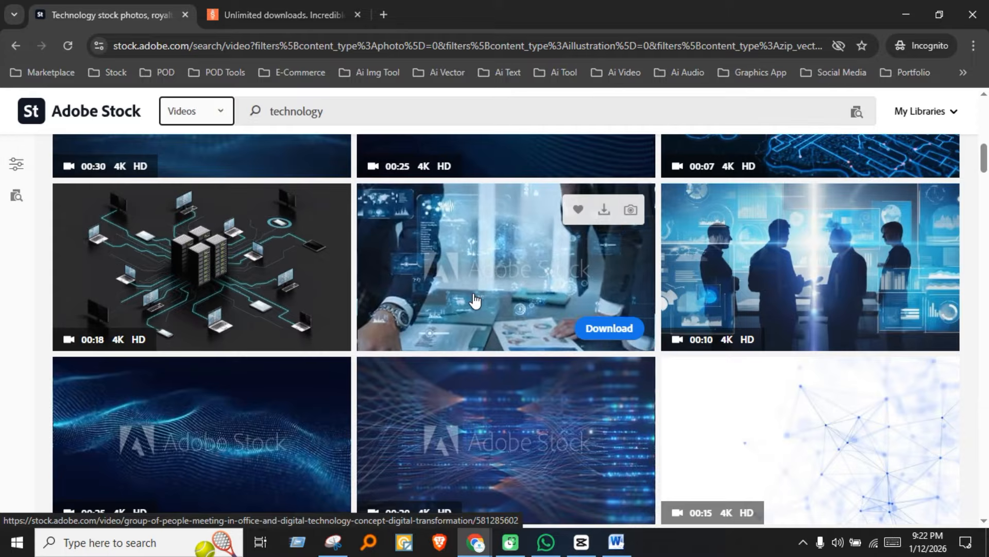
mouse_move(241, 320)
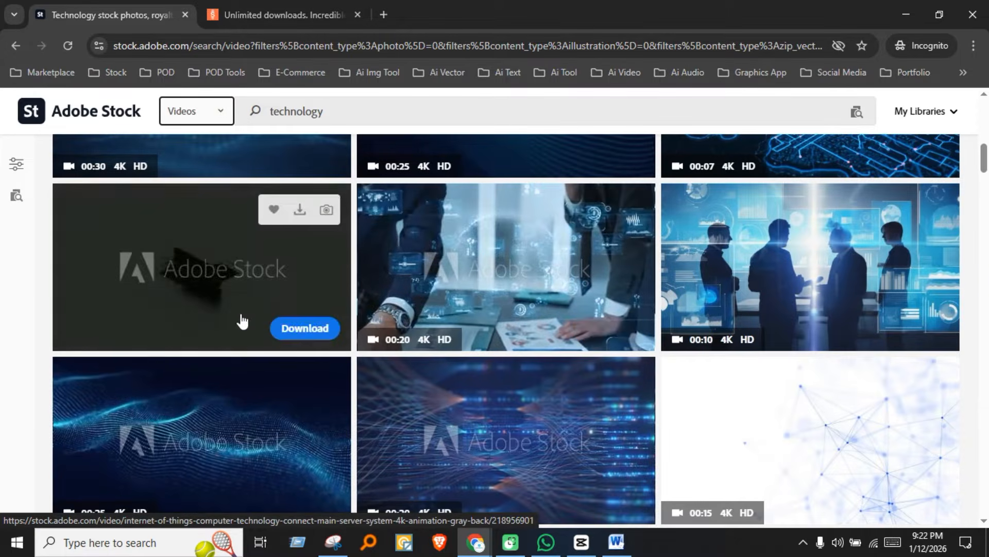
scroll(243, 355, down, 2)
scroll(412, 376, down, 1)
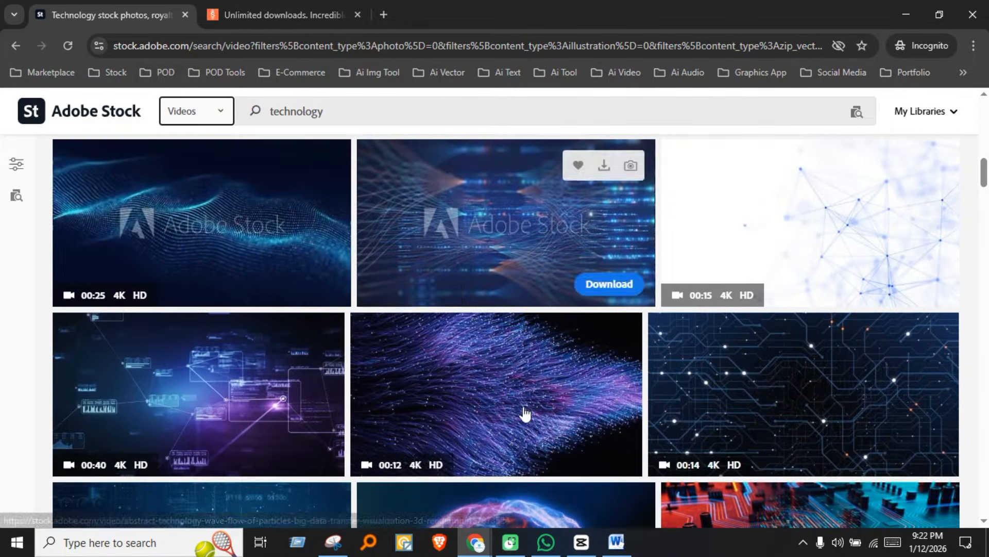
Step: Copy a video frame from the 12-second blue-purple particle clip in the technology results
mouse_move(488, 393)
scroll(489, 392, down, 1)
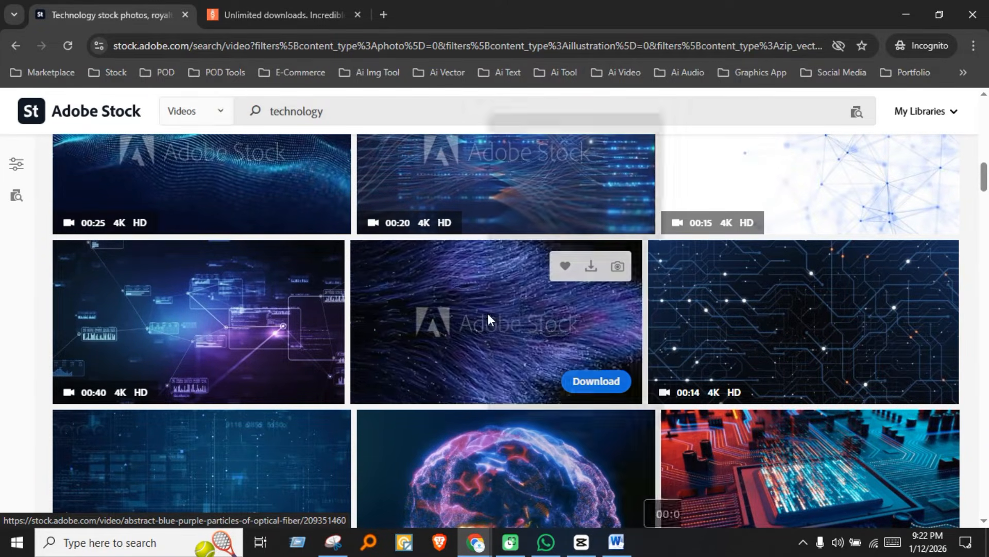
right_click(488, 319)
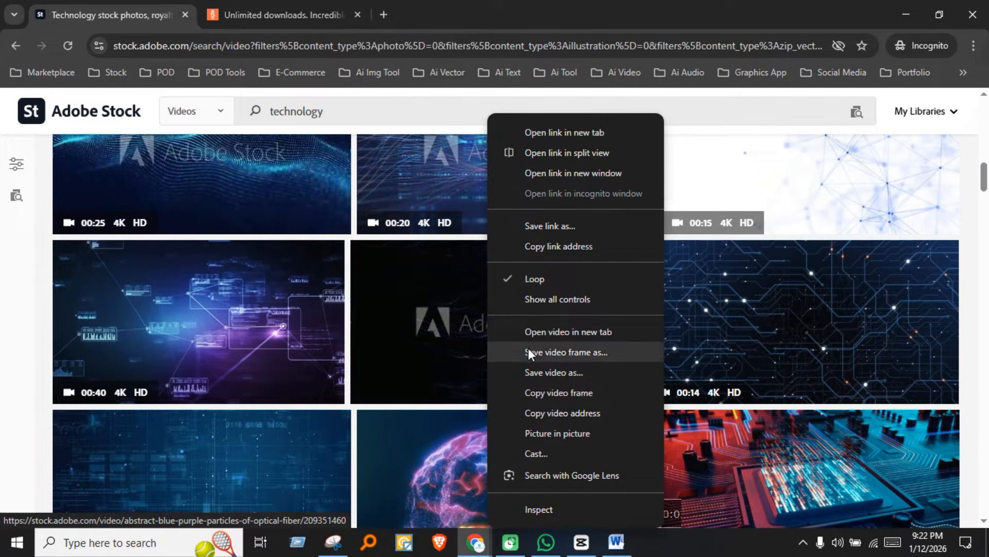
click(575, 394)
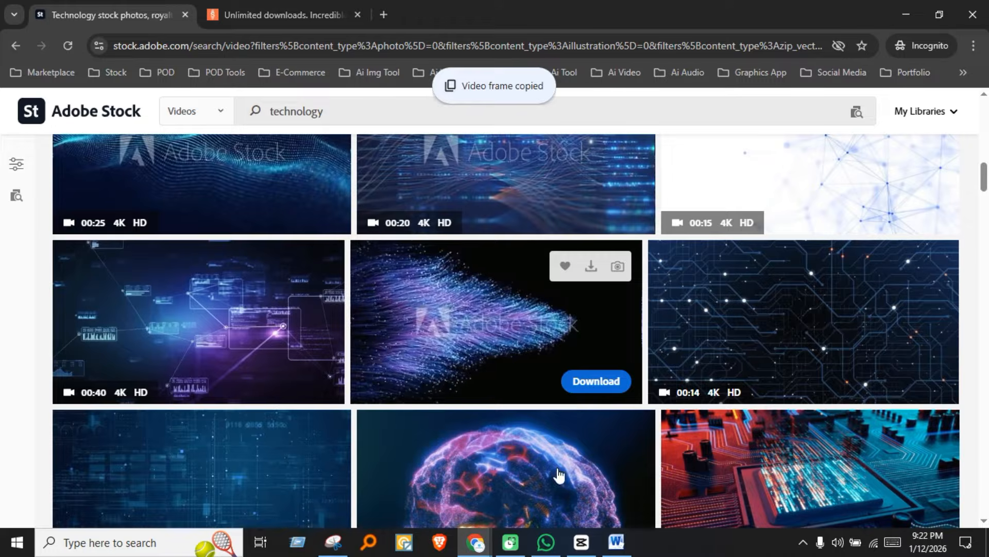
Step: In ChatGPT, paste the frame and "Ager Video title cilo () so amake tumi erokom ai diye video create korar prompt likhe dao. 4k, 16:9 Ratio"
mouse_move(474, 538)
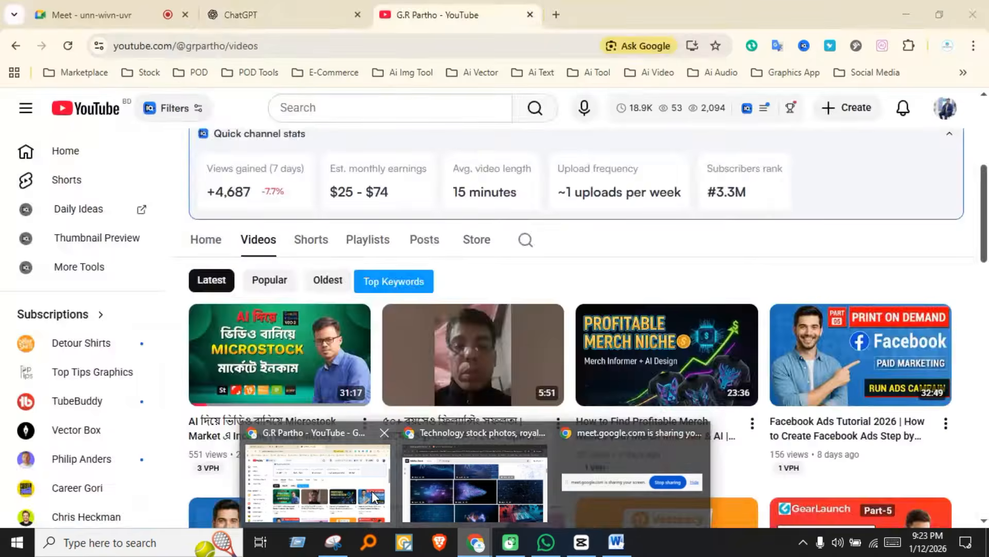
click(318, 482)
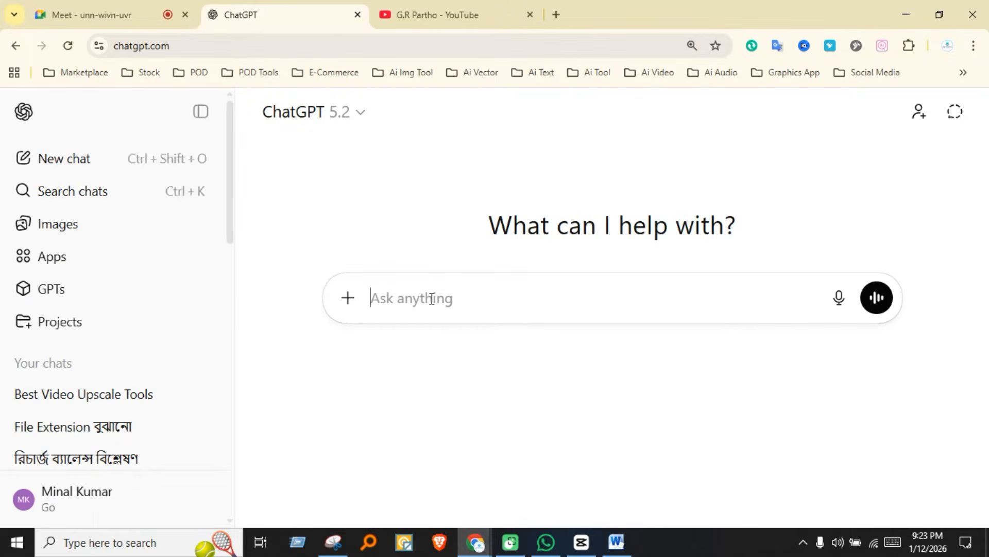
key(ctrl+v)
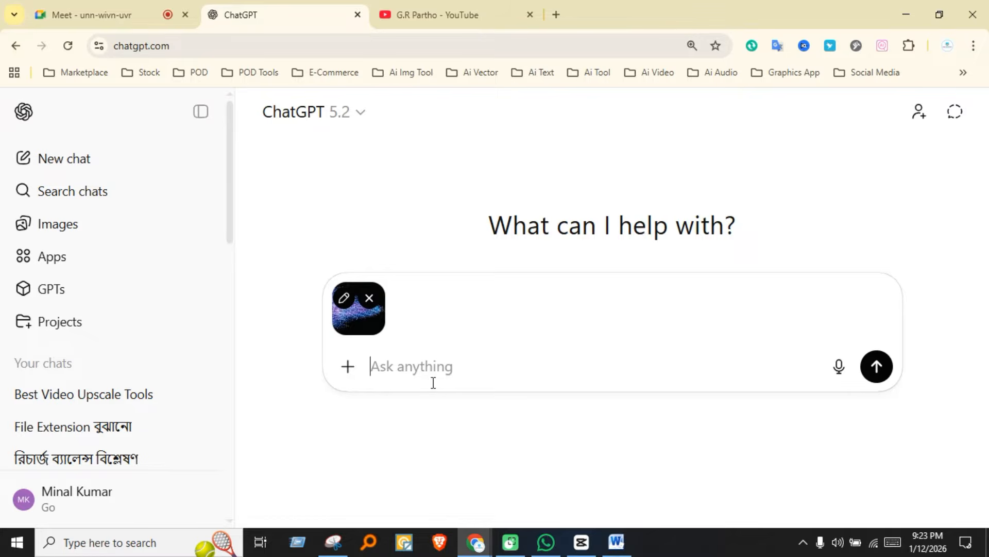
key(ctrl+v)
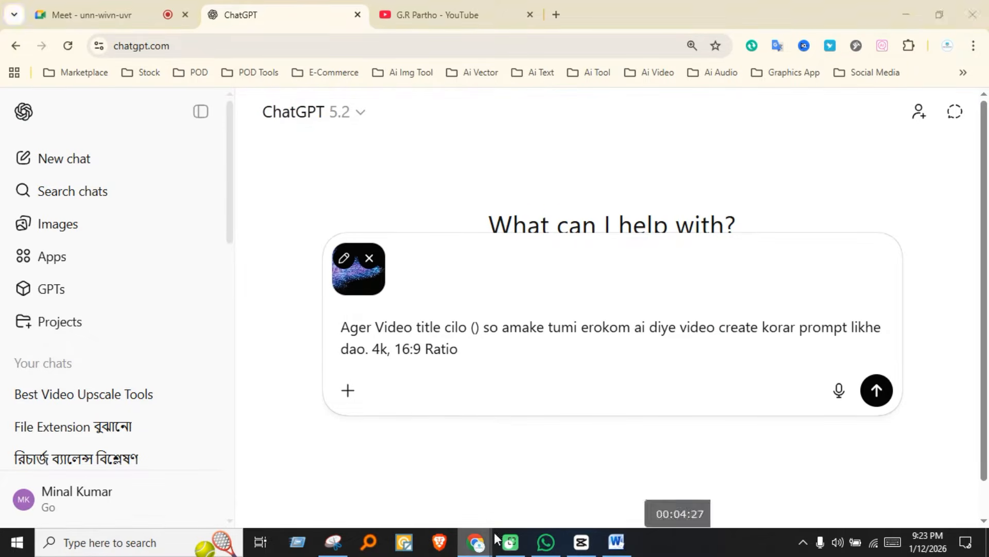
Step: Return to Adobe Stock, open the blue-purple particle clip's details and copy its title, "Abstract blue purple particles of optical fiber"
mouse_move(475, 541)
click(515, 488)
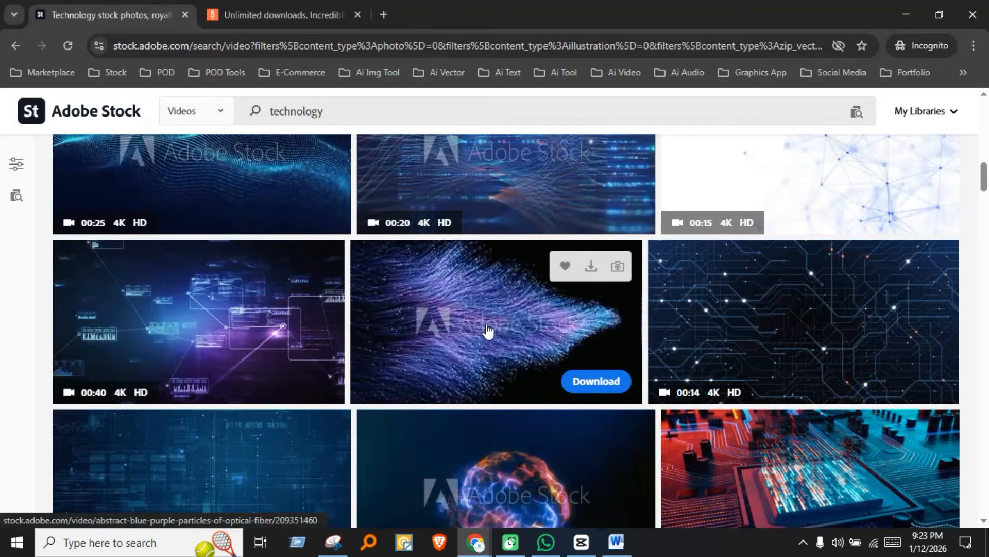
scroll(488, 327, down, 3)
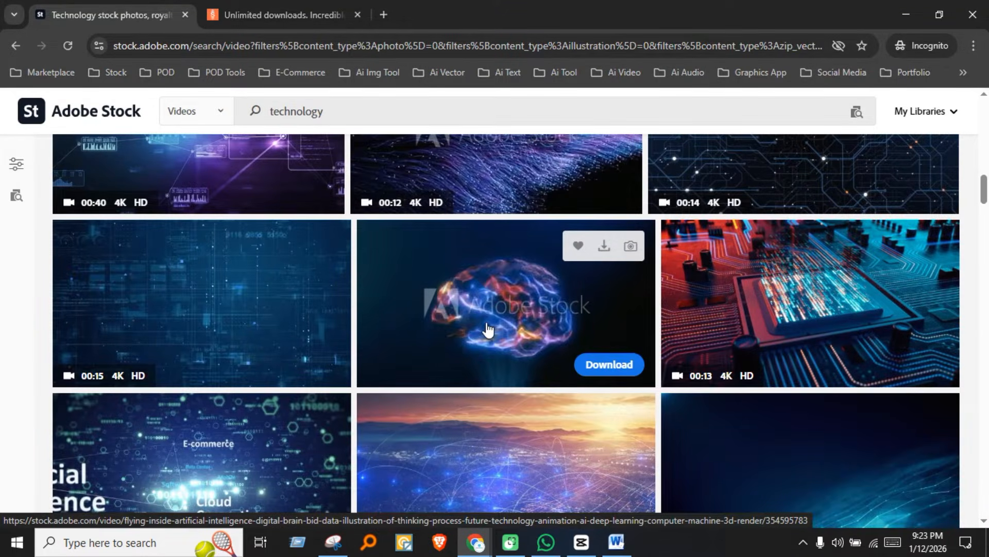
click(487, 328)
scroll(483, 341, down, 3)
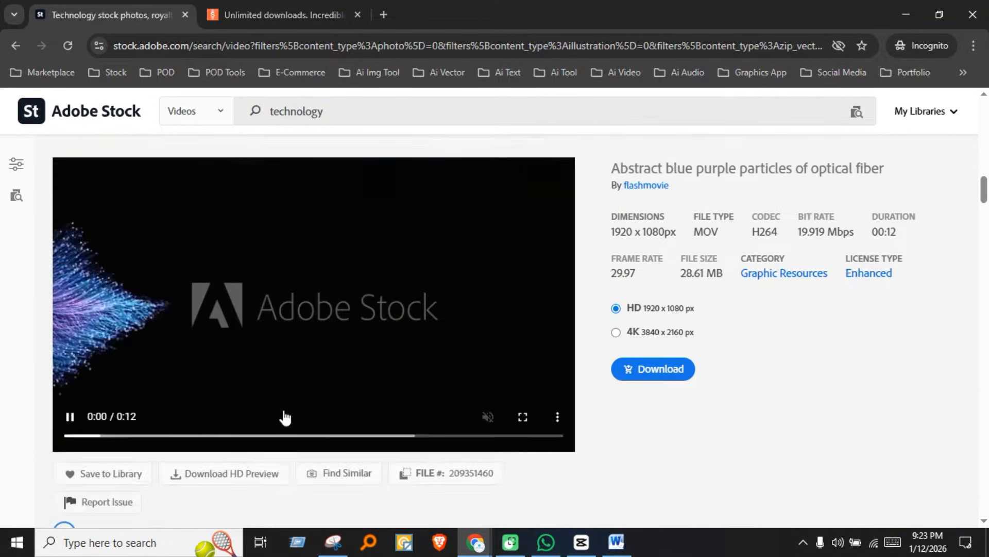
click(70, 308)
scroll(814, 343, up, 3)
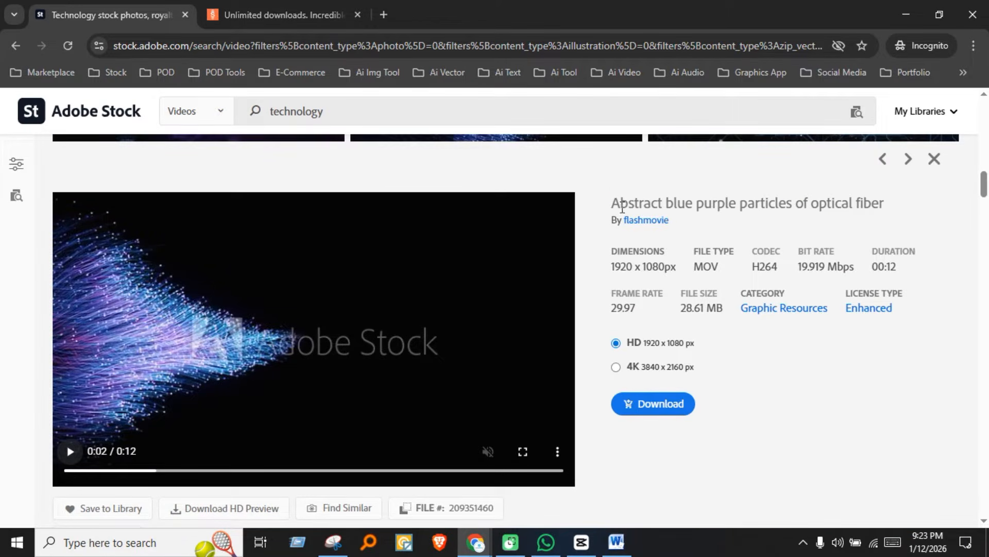
triple_click(868, 202)
key(ctrl+c)
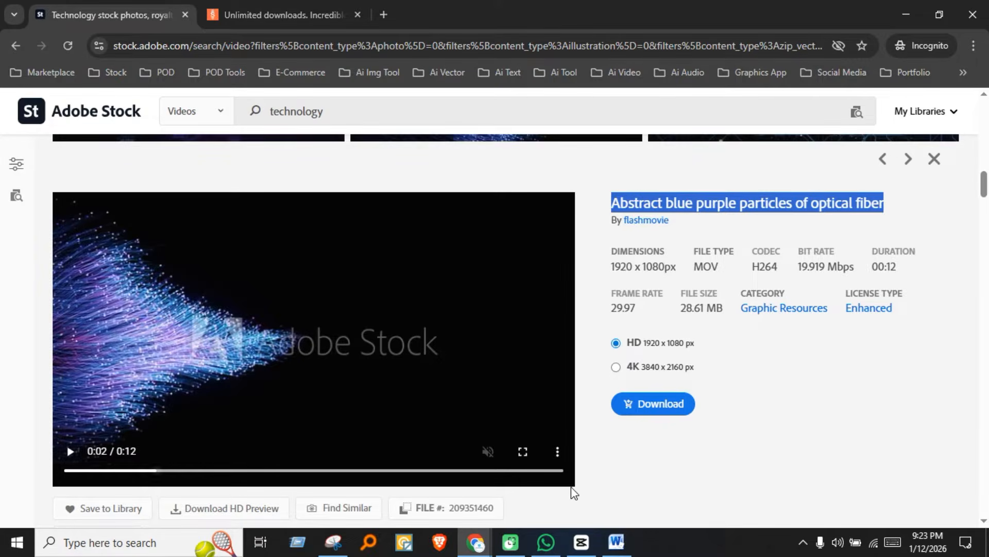
Step: Return to ChatGPT and paste the title "Abstract blue purple particles of optical fiber" inside the empty parentheses of the draft message
mouse_move(477, 547)
click(317, 482)
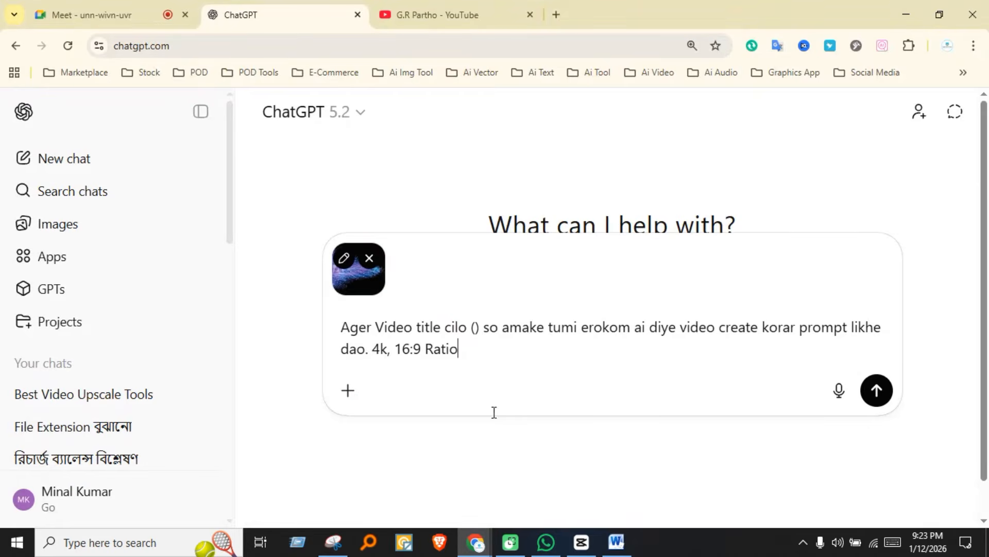
click(475, 328)
key(ctrl+v)
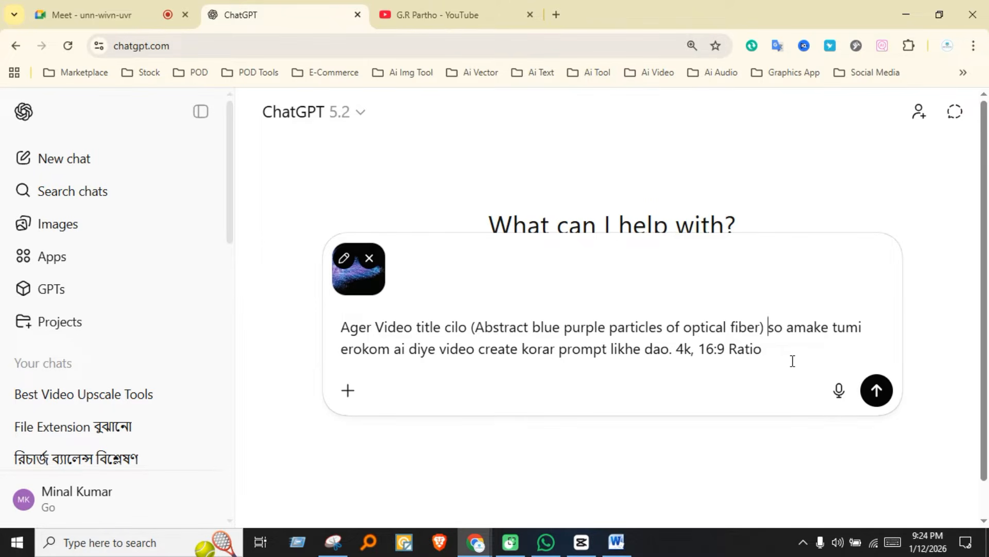
Step: Add "Video frame ta dekho+" after the parenthesised title in the message and send it with the attached frame
text(Video )
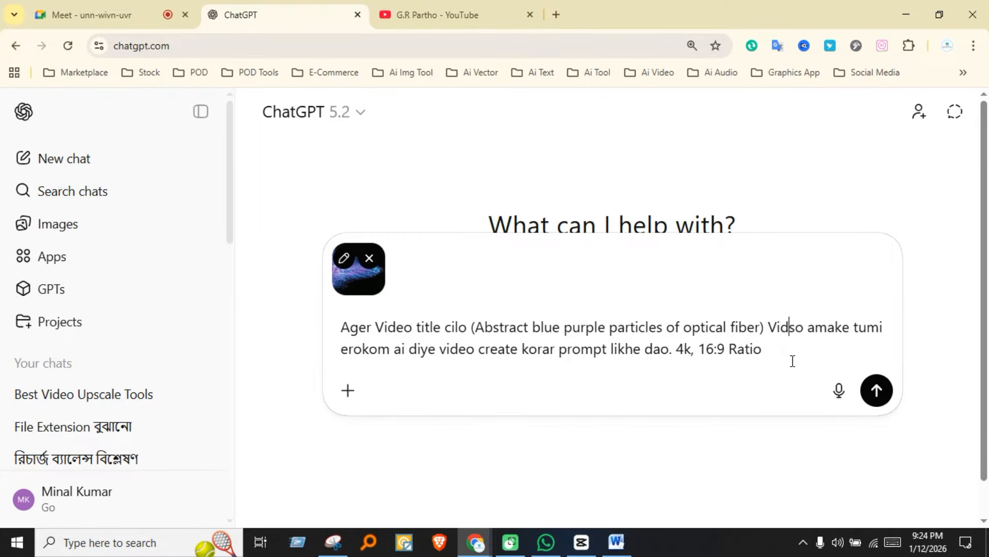
text(frame ta)
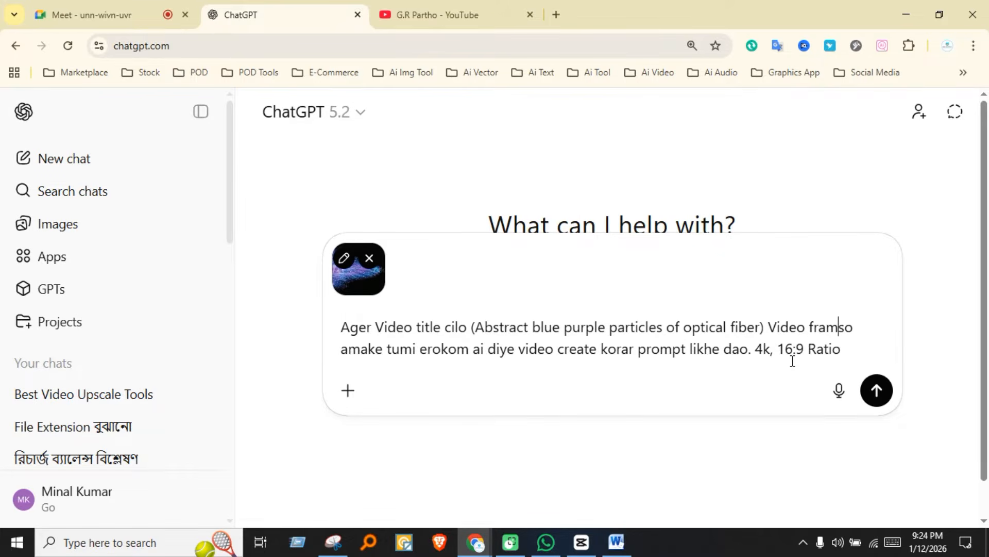
text( dekho)
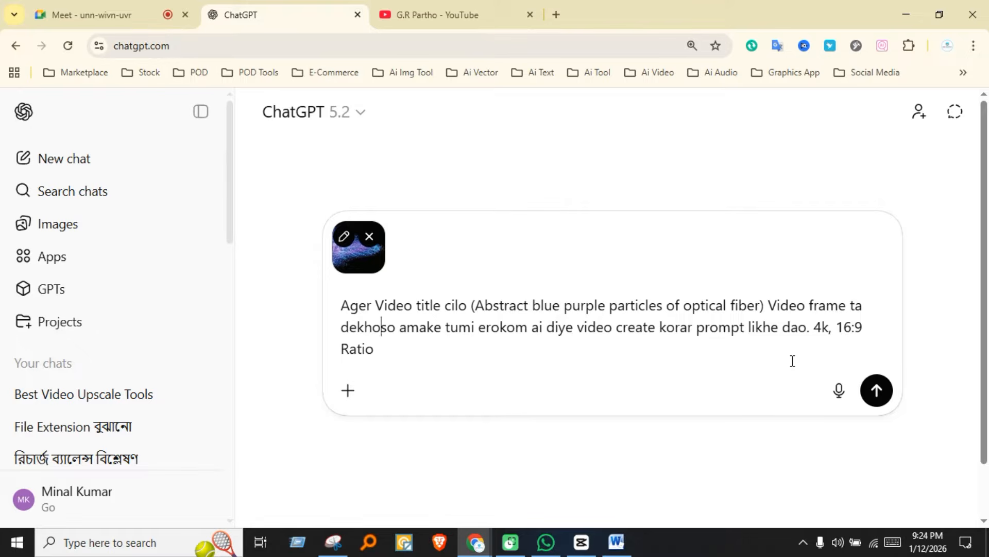
text(+)
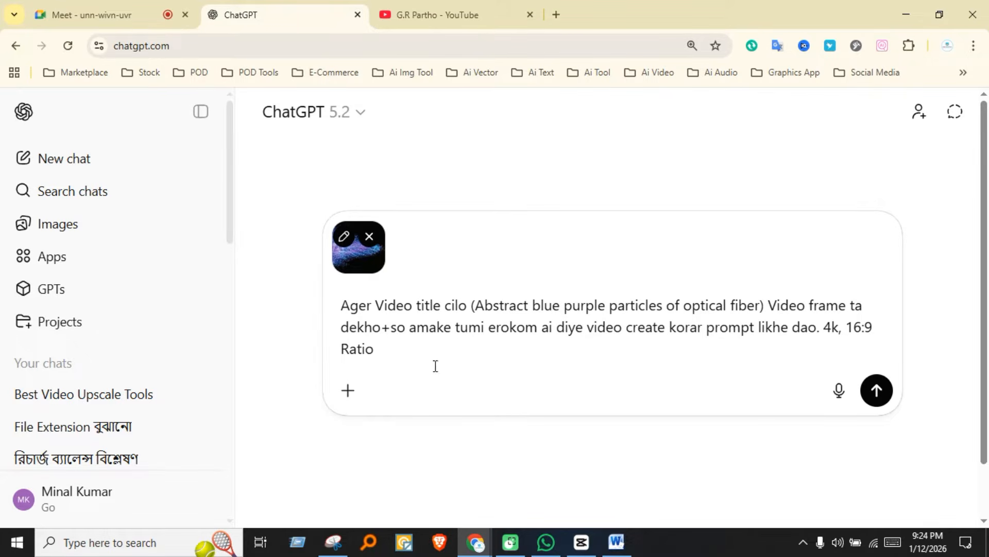
drag(345, 305, 382, 347)
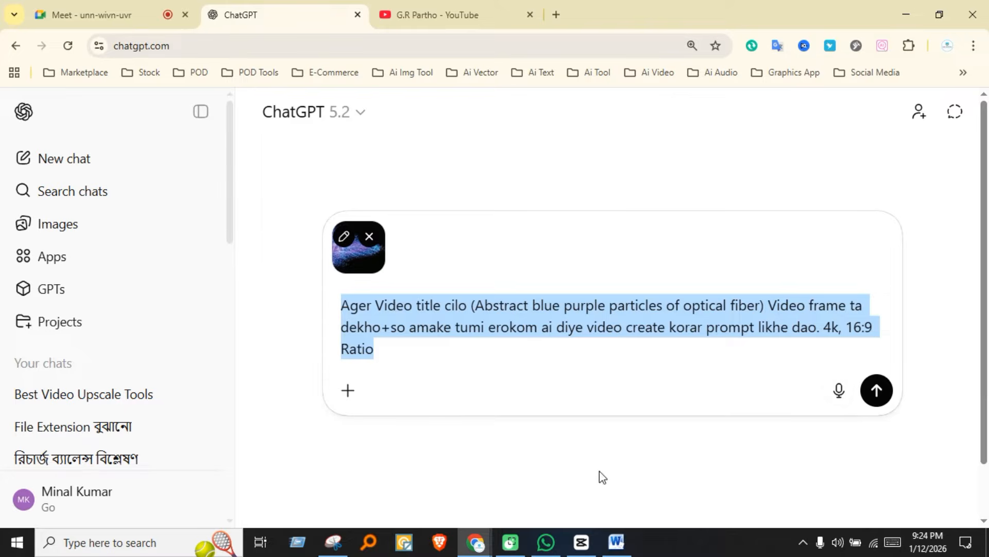
click(876, 391)
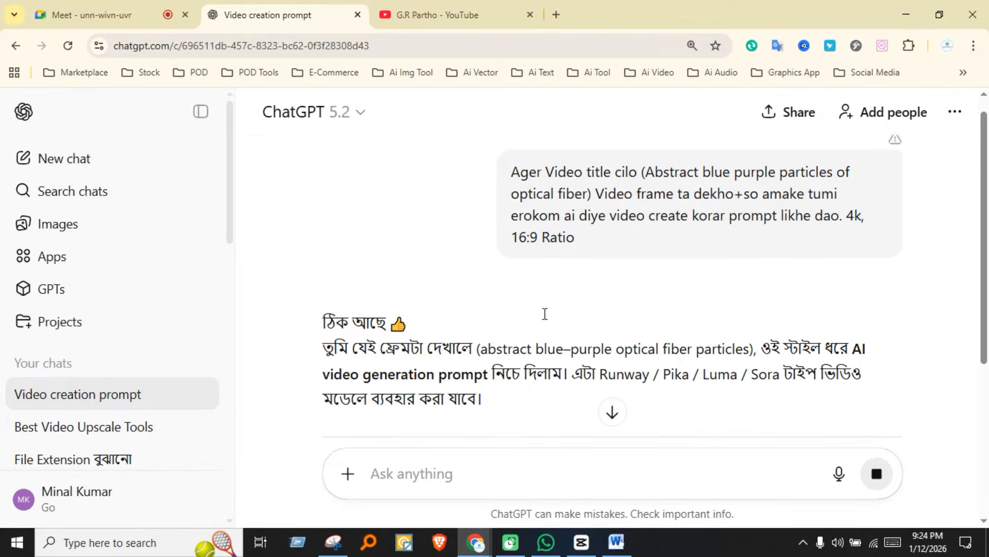
Step: Copy ChatGPT's generated video prompt from its first line through the 6–10 seconds duration, and open a new browser tab
scroll(547, 319, down, 3)
scroll(549, 316, down, 3)
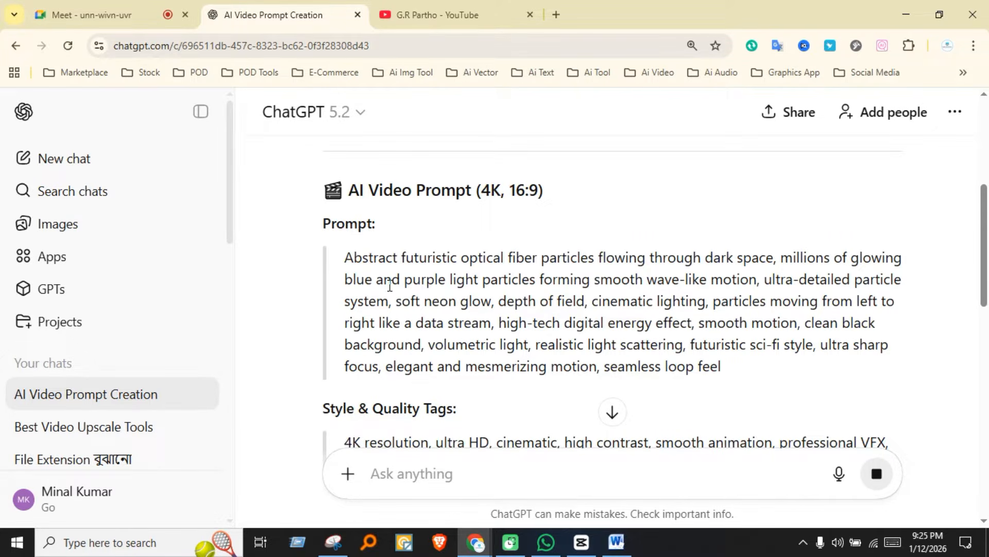
scroll(388, 284, down, 8)
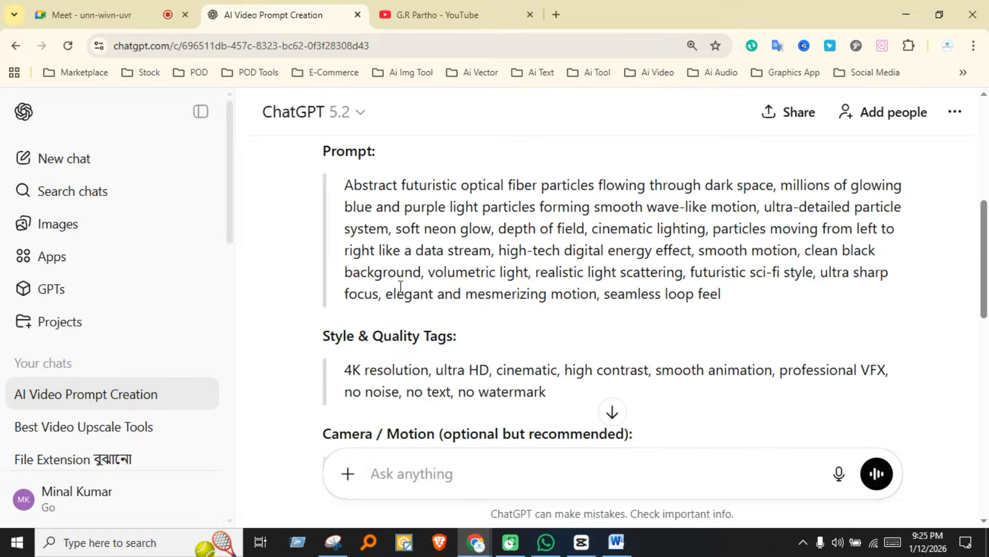
scroll(411, 267, up, 3)
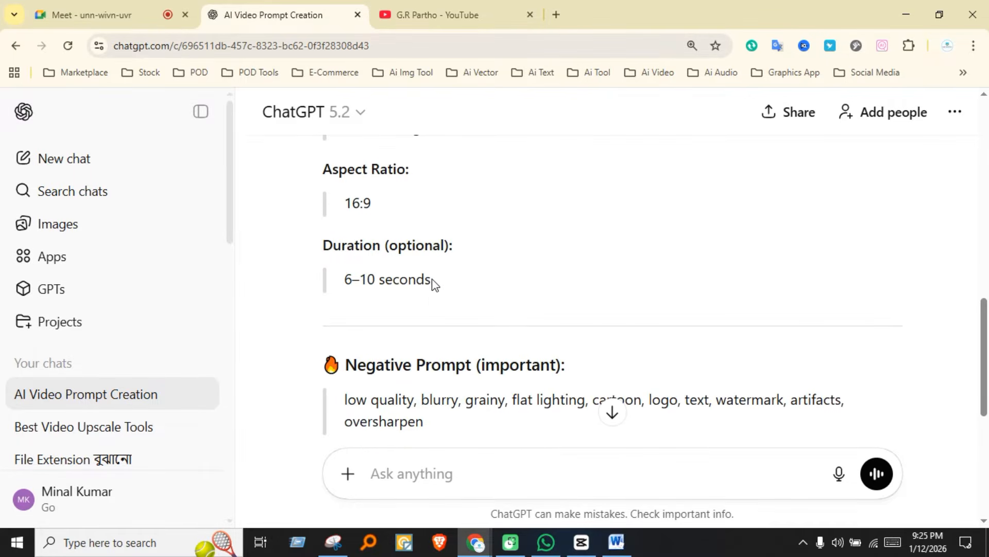
drag(432, 279, 349, 404)
drag(488, 397, 576, 385)
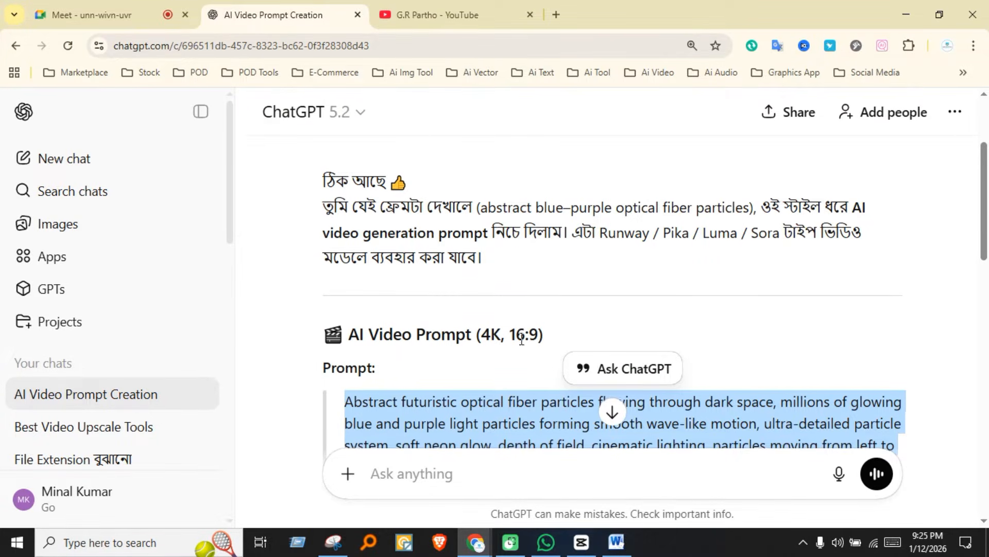
scroll(695, 274, down, 3)
right_click(485, 293)
click(540, 50)
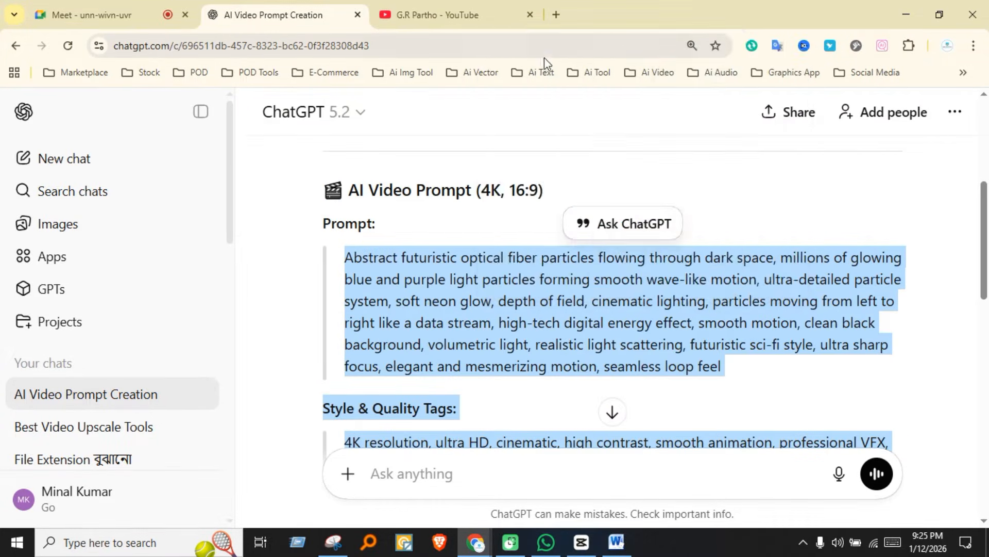
click(560, 17)
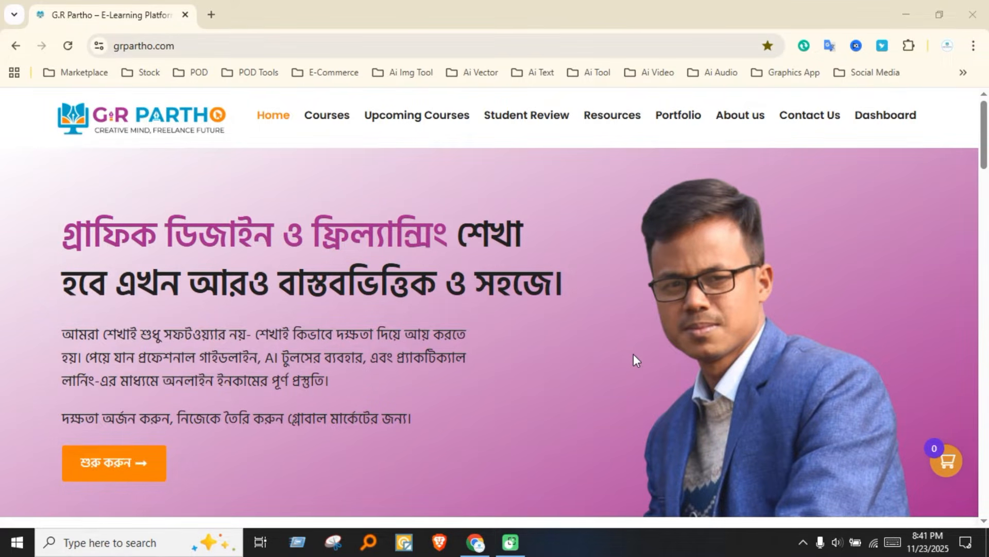
Step: Examine the course offerings on the grpartho.com home page and the Upcoming Courses page
scroll(499, 348, down, 5)
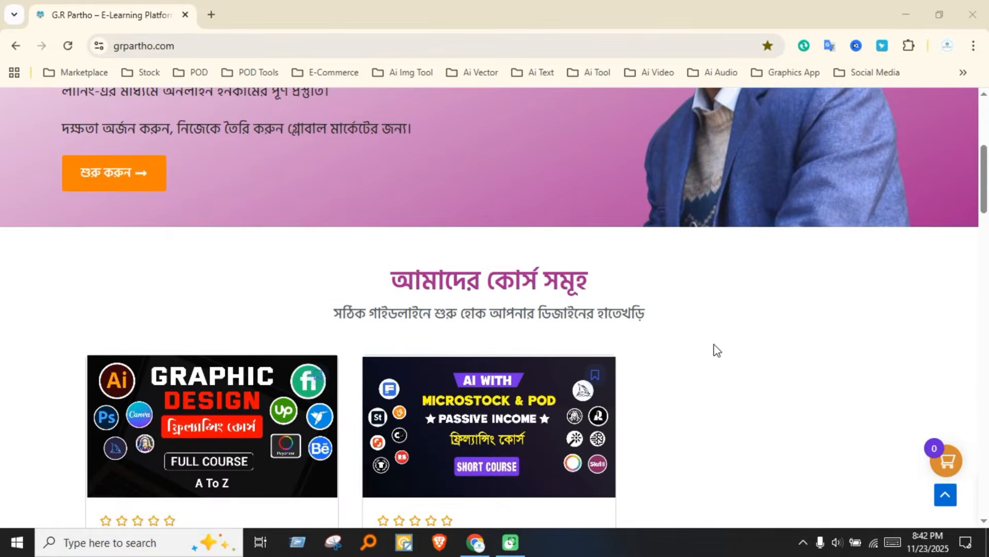
scroll(717, 349, down, 1)
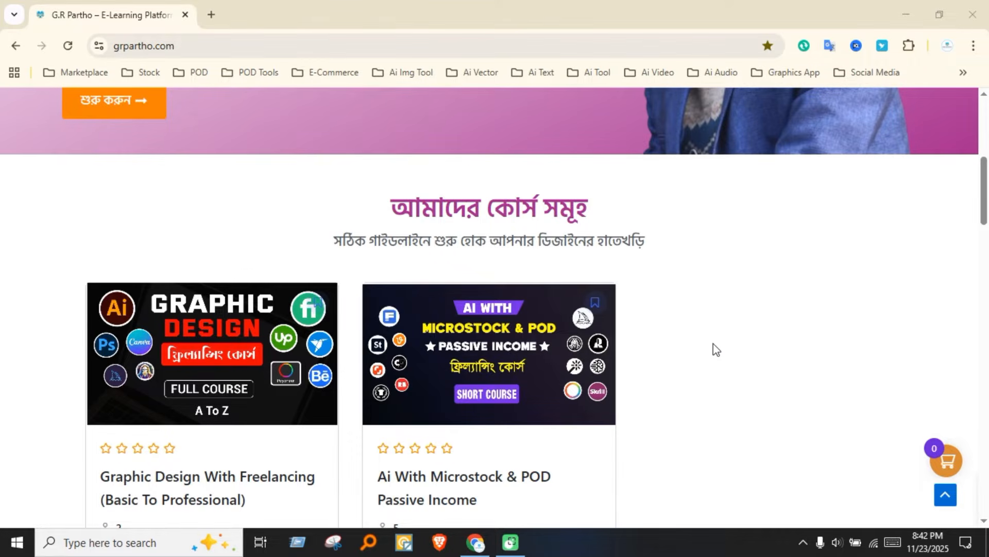
scroll(716, 349, down, 1)
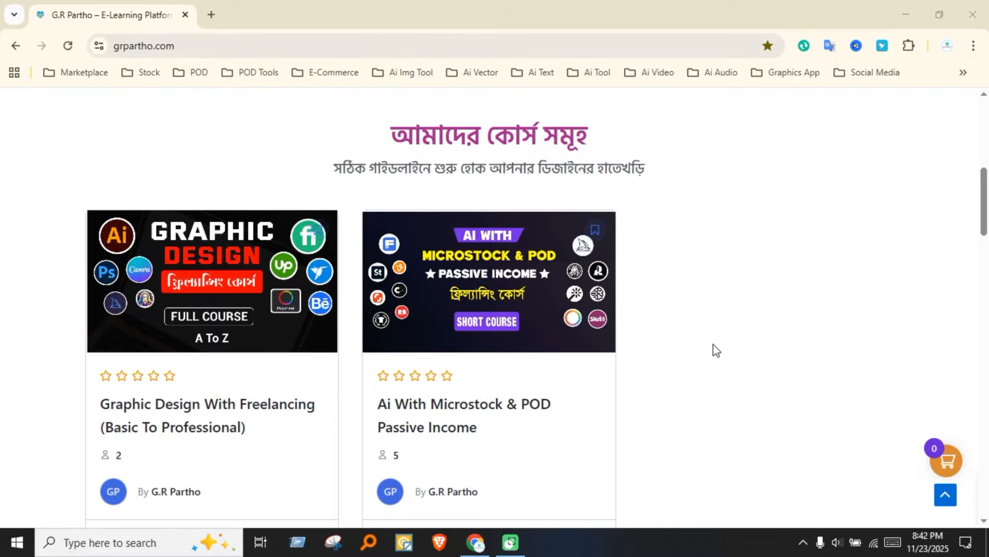
scroll(715, 341, up, 10)
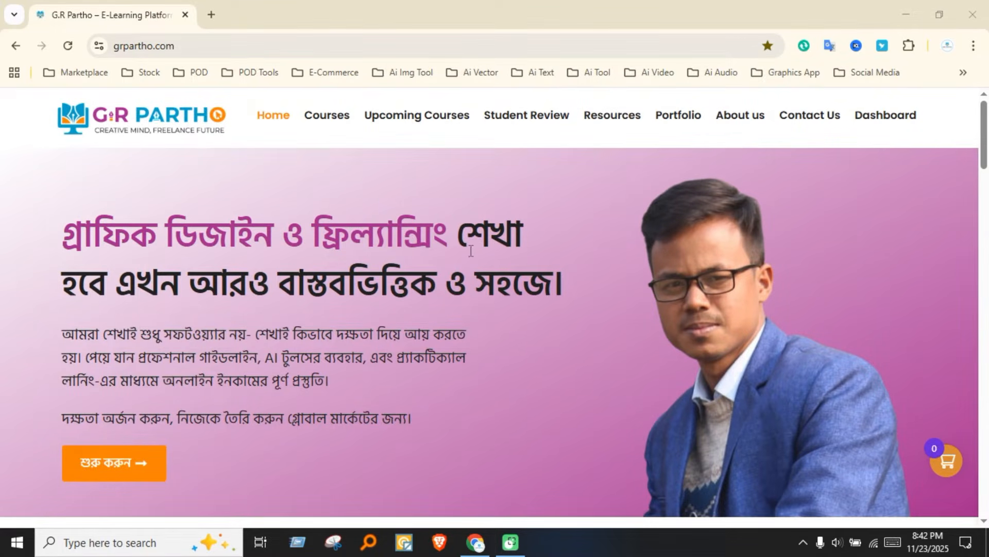
click(422, 122)
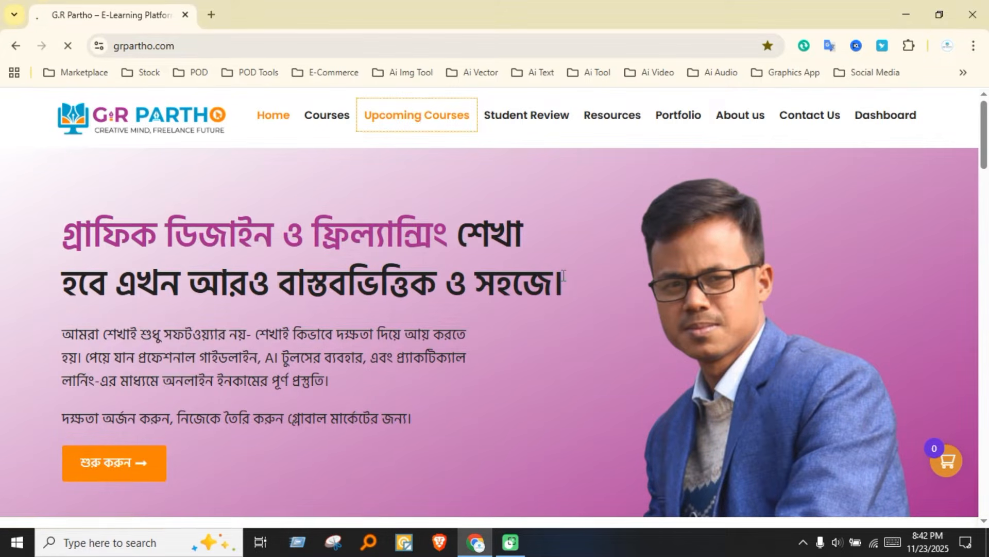
scroll(681, 382, down, 8)
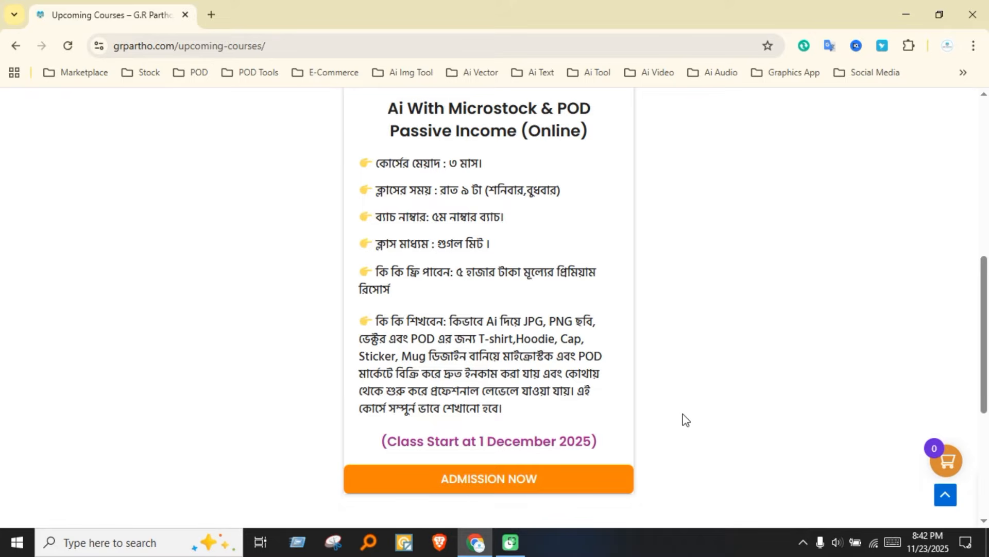
scroll(686, 419, up, 8)
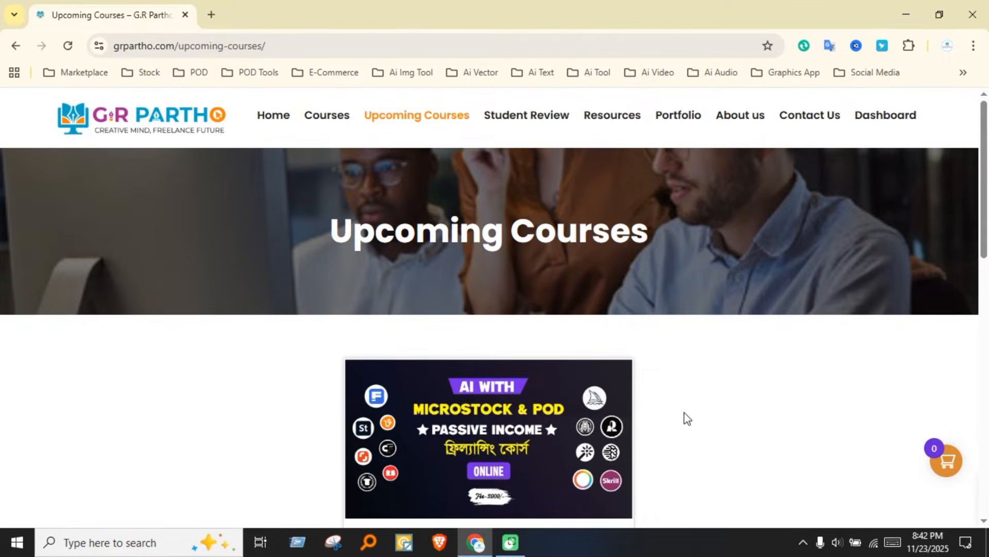
Step: Examine the grpartho.com Resources, Student Review and Contact Us pages
click(614, 127)
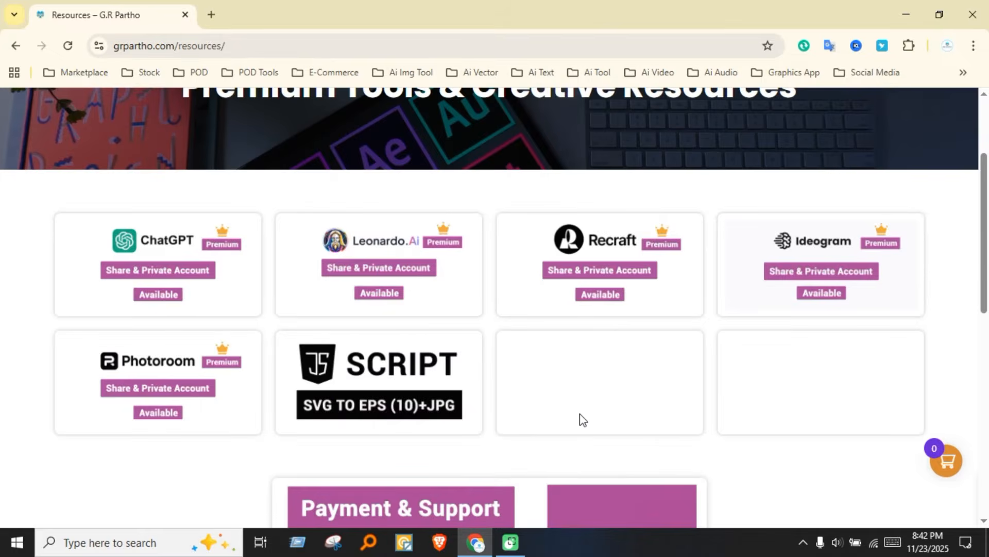
scroll(579, 413, up, 2)
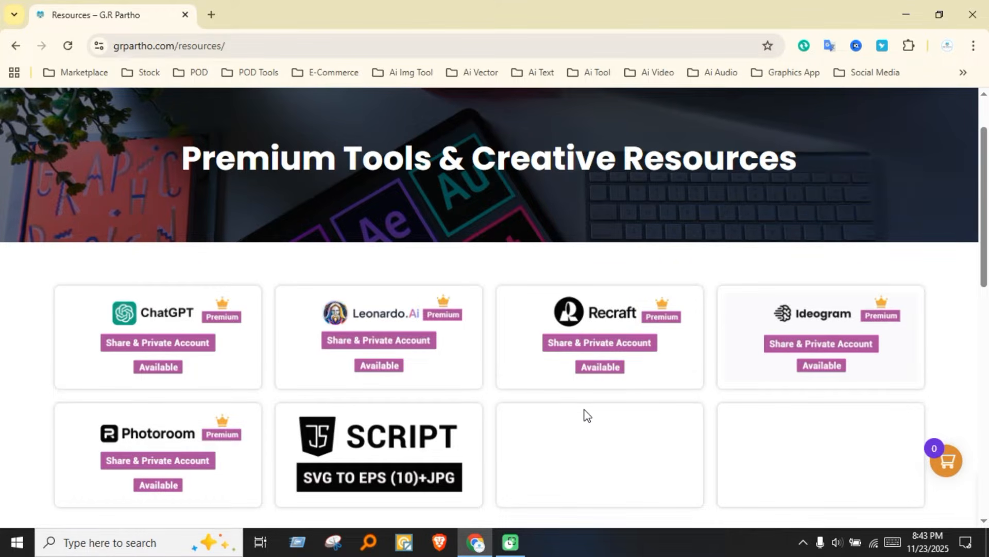
scroll(588, 415, down, 10)
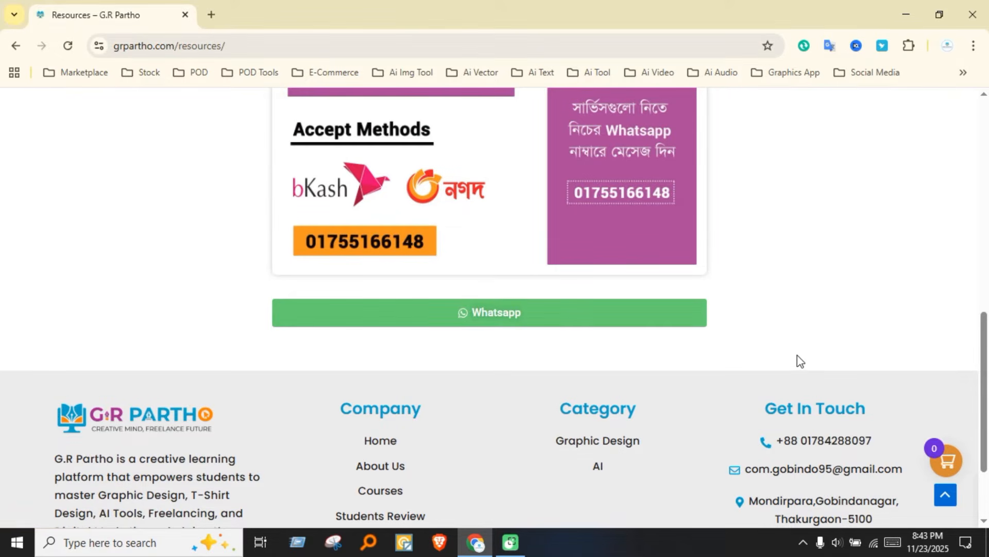
scroll(794, 358, up, 12)
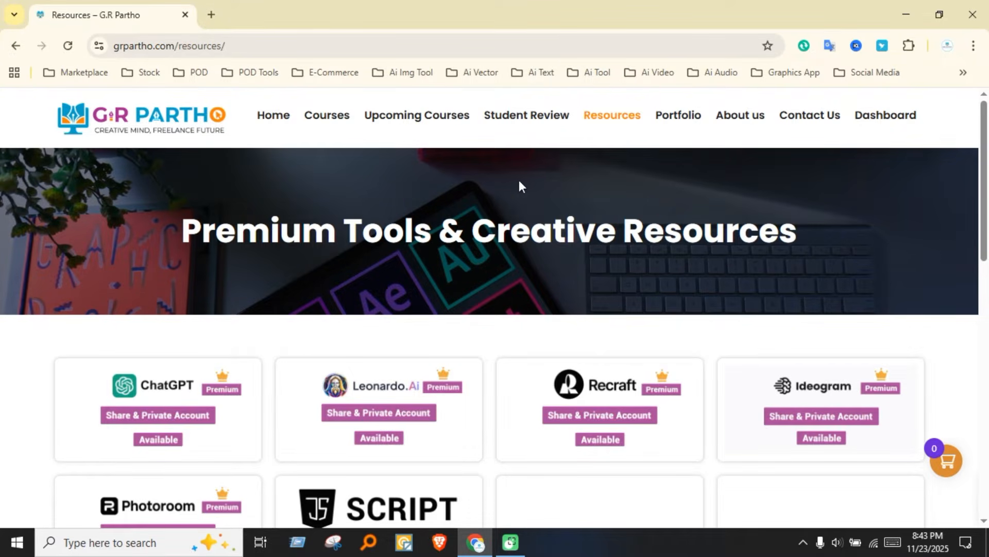
click(527, 120)
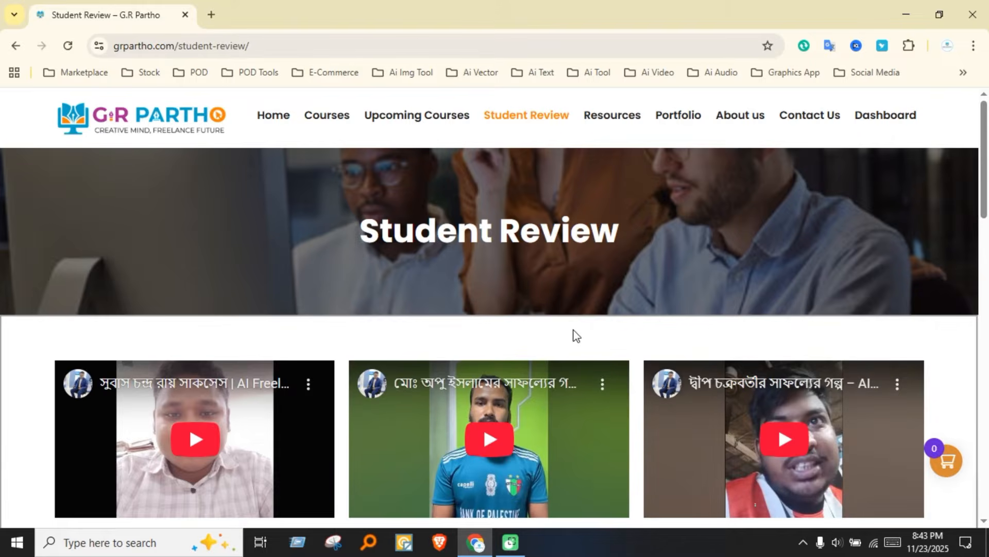
scroll(621, 400, down, 7)
scroll(821, 248, up, 7)
click(808, 118)
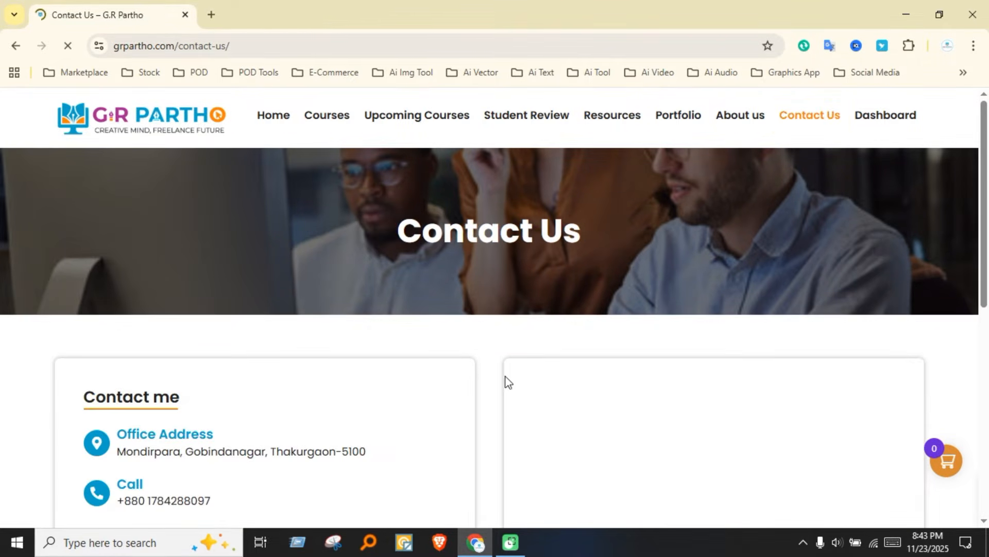
scroll(509, 382, down, 4)
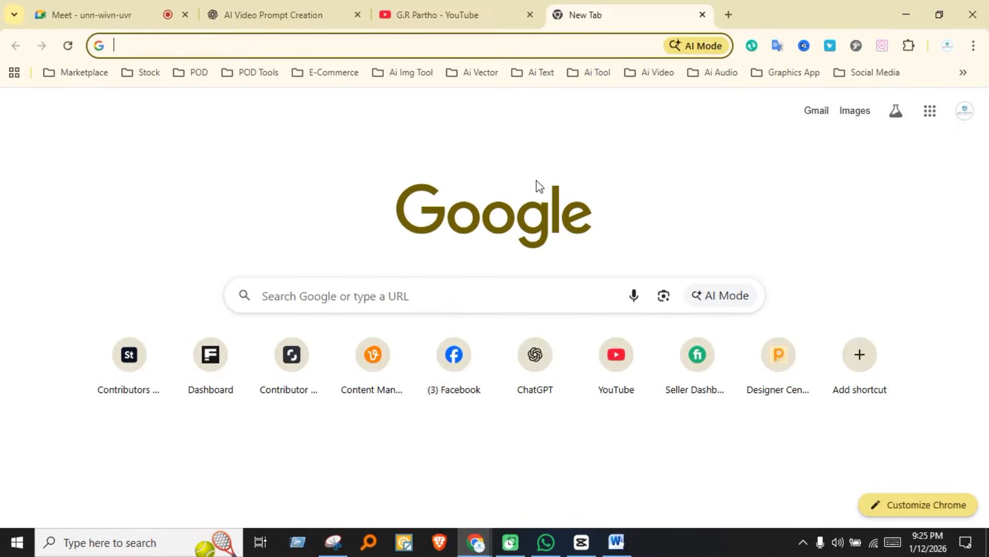
Step: Search Google for "flow ai", open Google Labs' Flow page and start creating with Flow
text(flo)
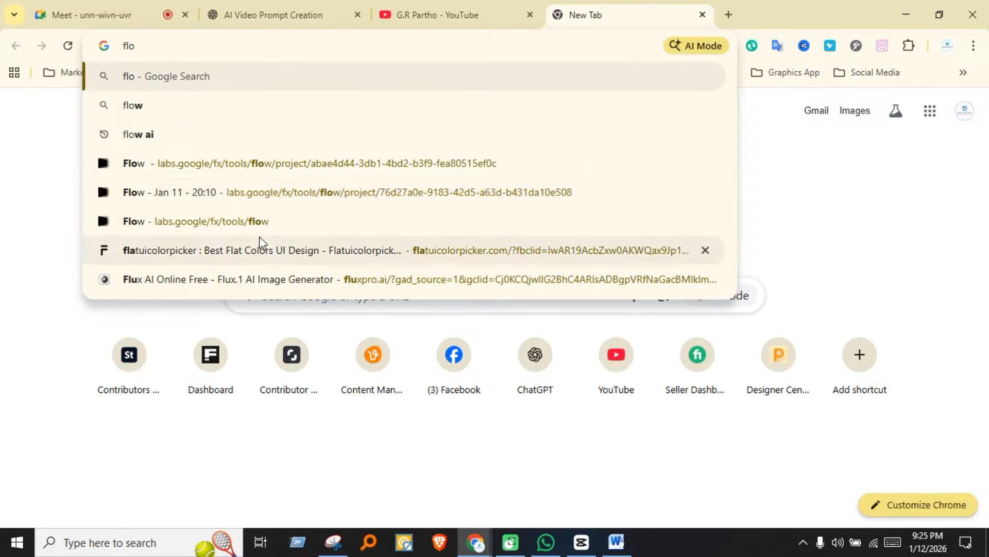
click(178, 138)
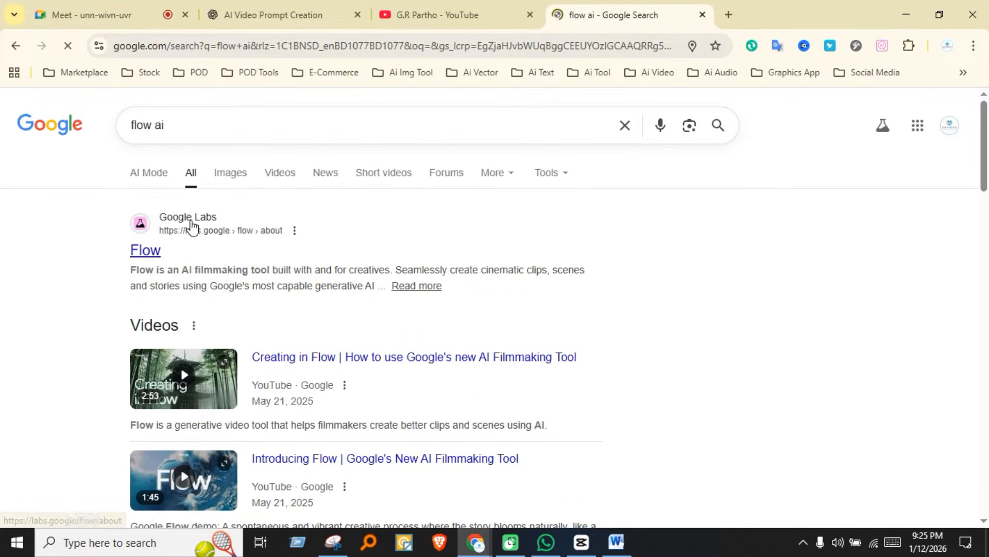
click(145, 250)
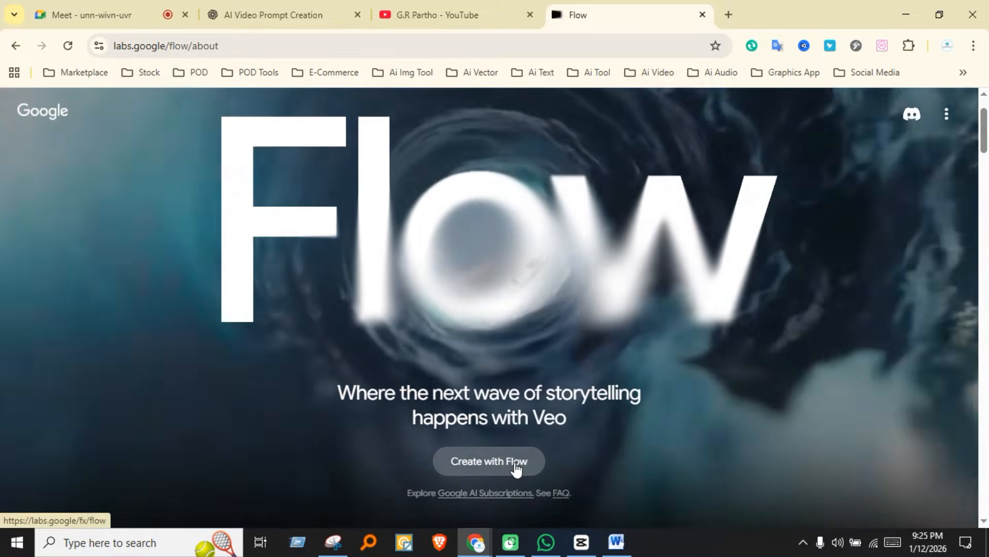
click(516, 467)
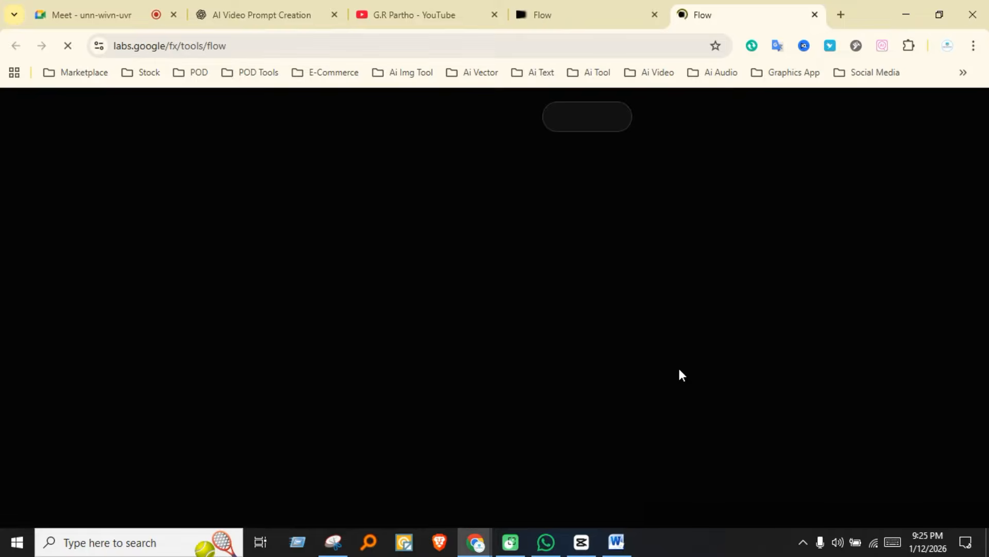
Step: Sign in to Google Labs with the Google account matching the ChatGPT profile and find the Flow tool
scroll(633, 330, down, 3)
scroll(639, 324, down, 4)
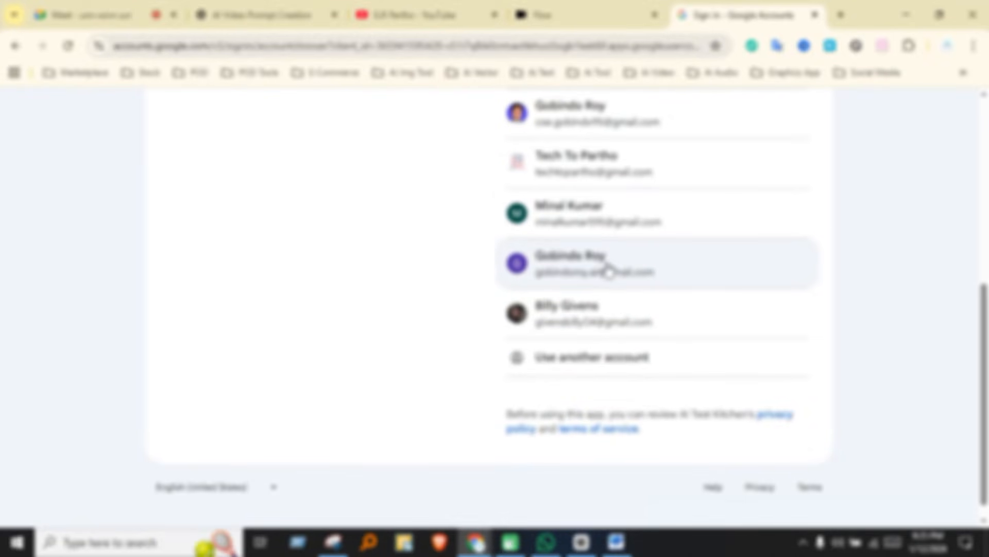
click(604, 229)
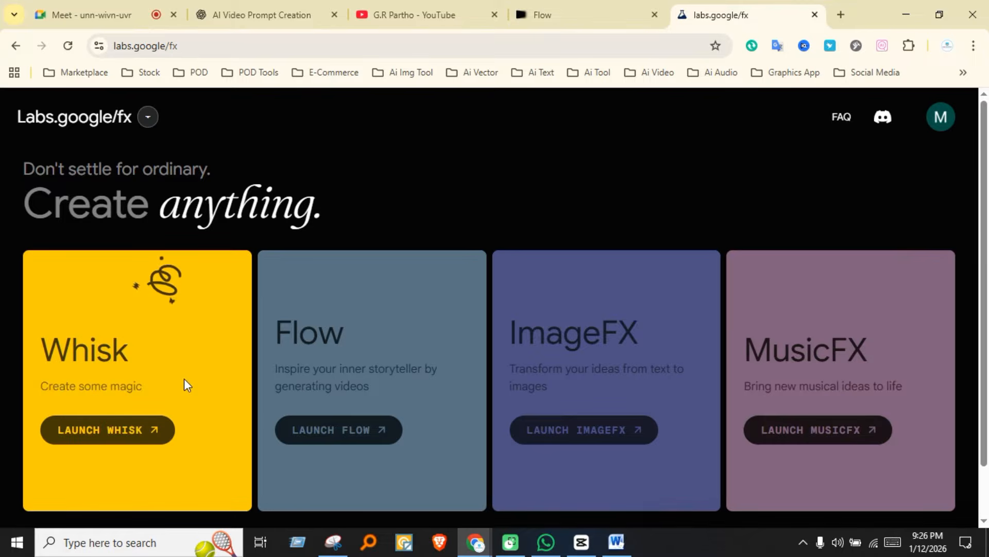
scroll(362, 373, down, 1)
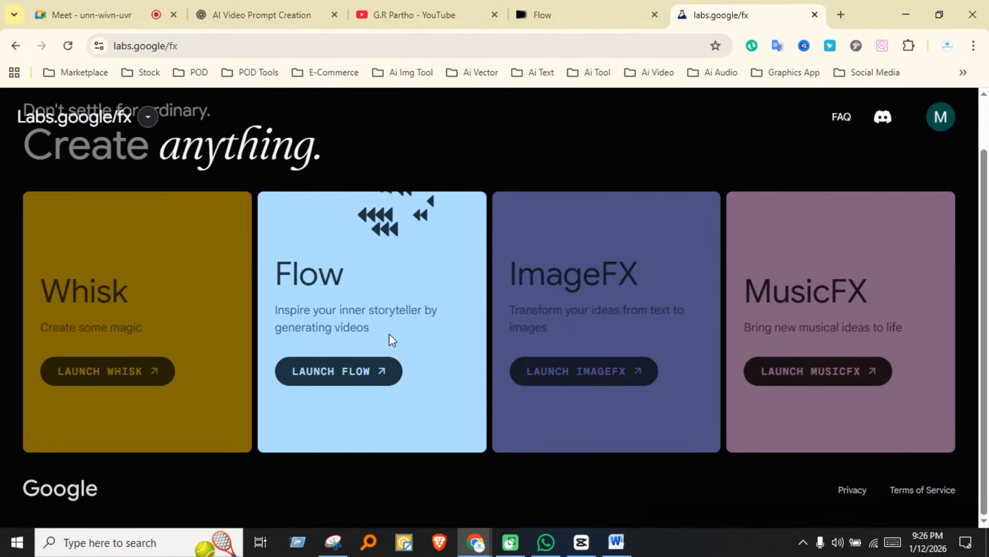
Step: Launch Flow from Google Labs, read through the 12/16/2025 update notice and get started
click(369, 375)
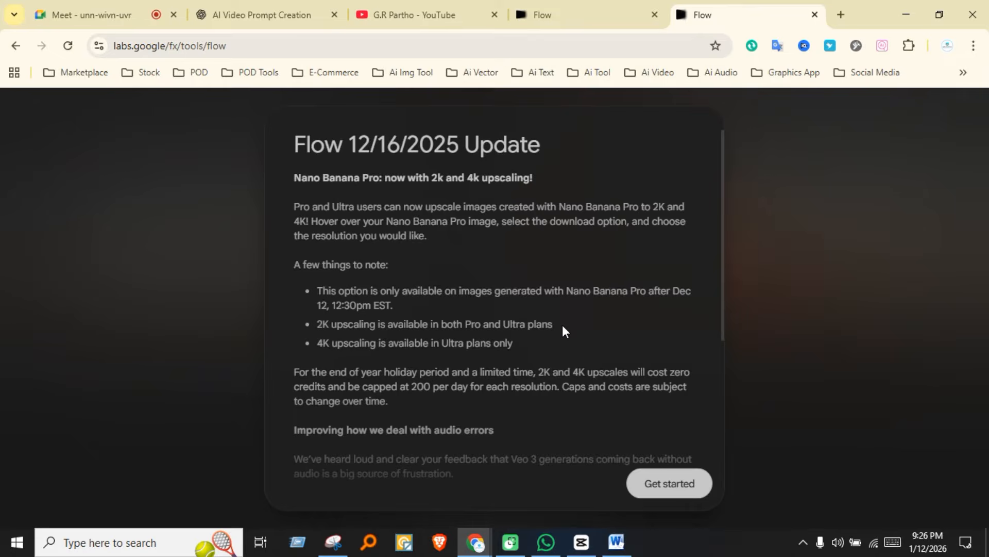
scroll(513, 322, down, 4)
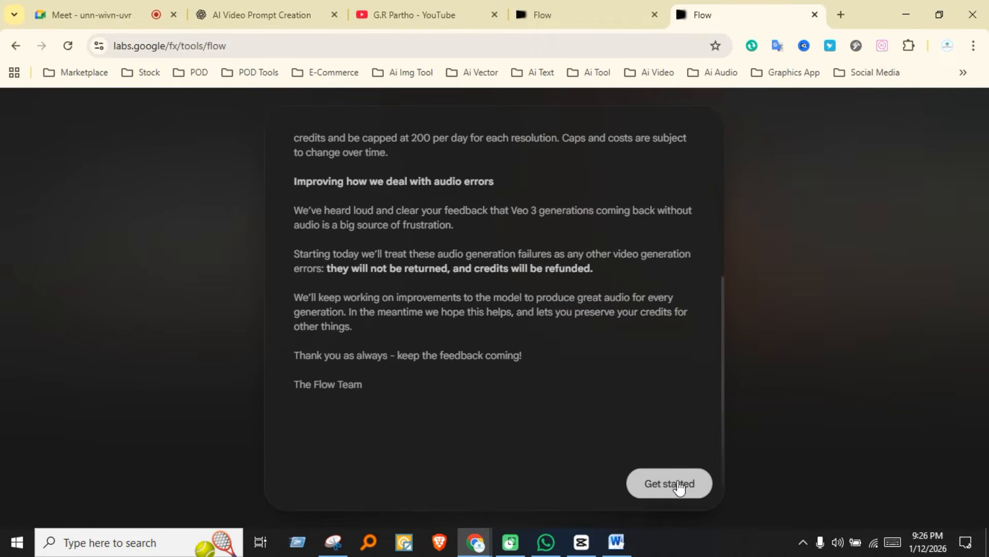
click(671, 482)
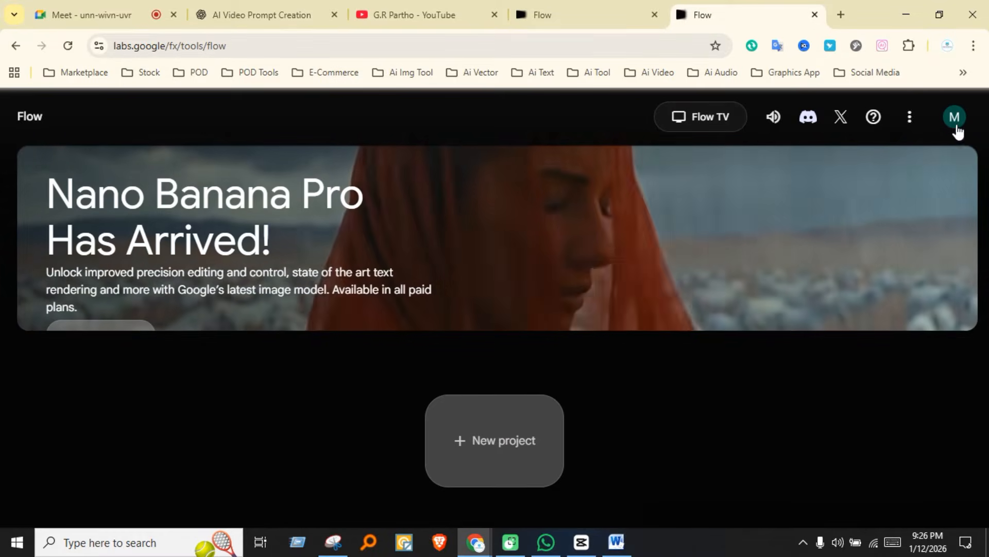
Step: Check the AI credits available on the signed-in Google account
click(956, 126)
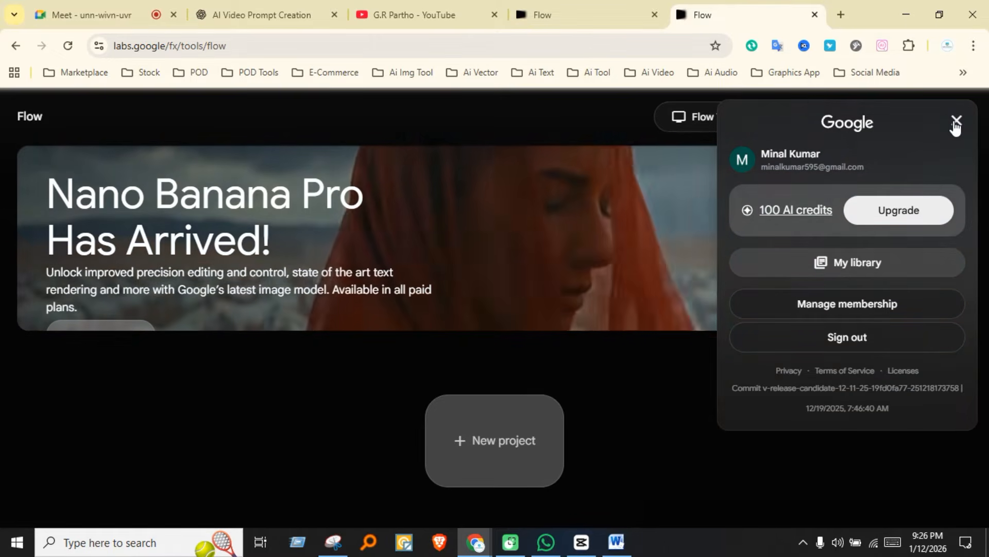
click(955, 123)
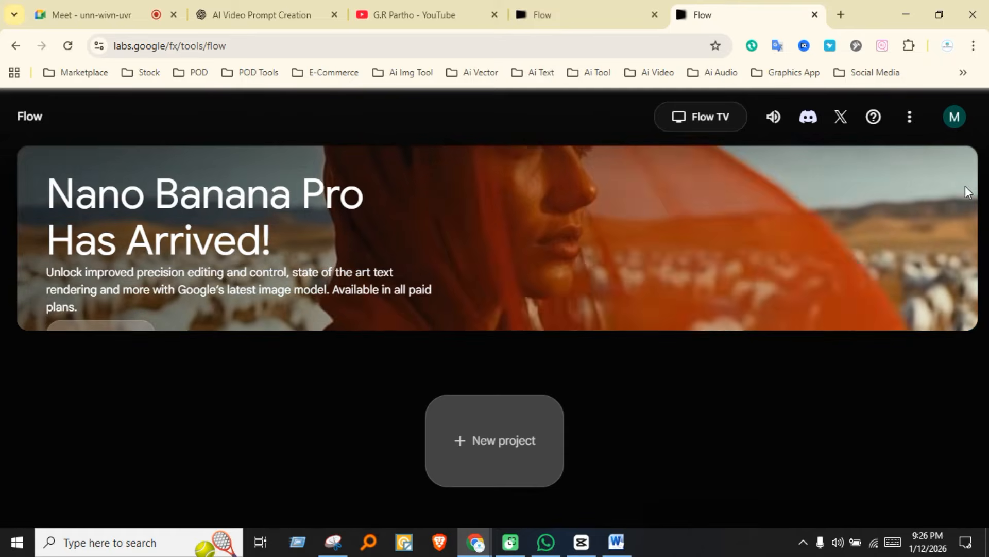
click(953, 117)
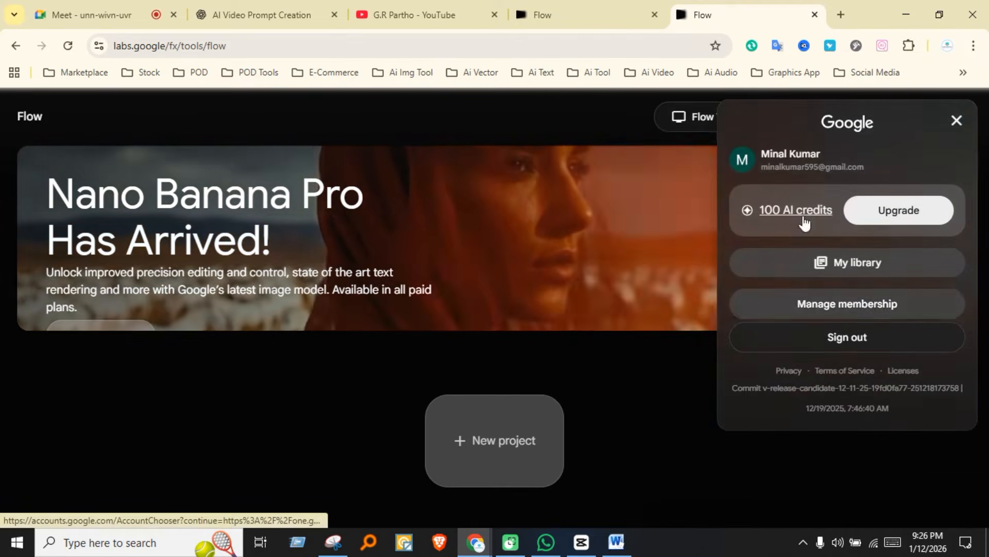
click(652, 385)
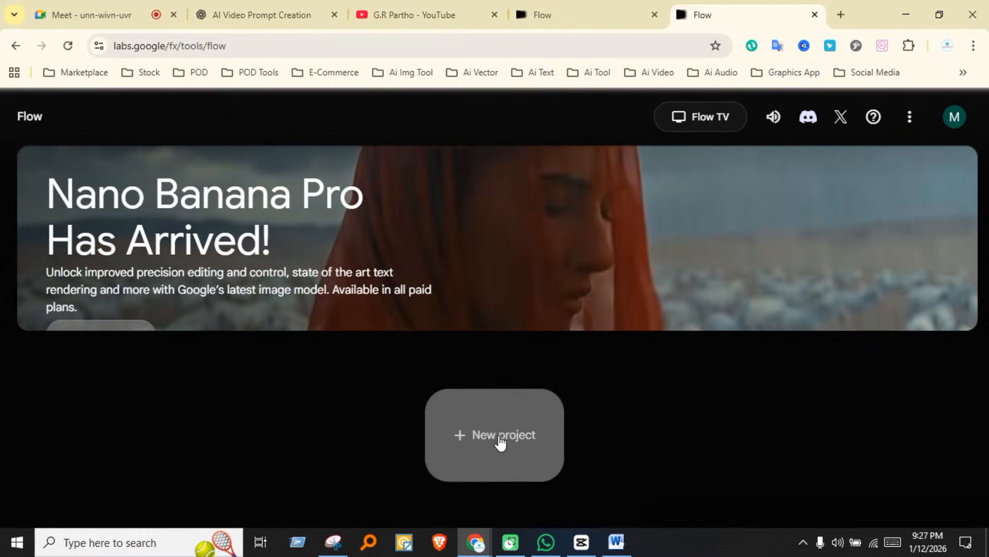
Step: Create a new Flow project and review its generation modes, keeping Text to Video
click(499, 438)
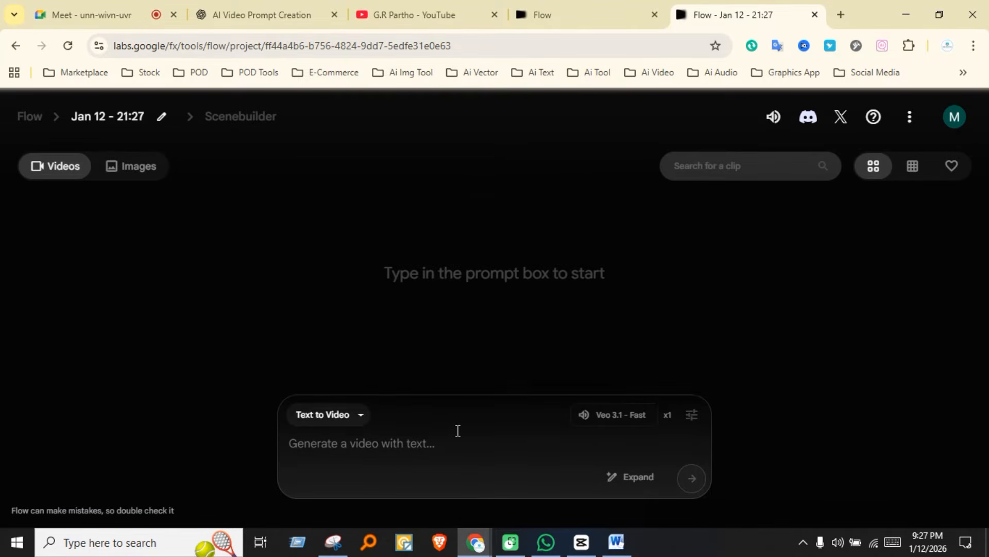
click(361, 416)
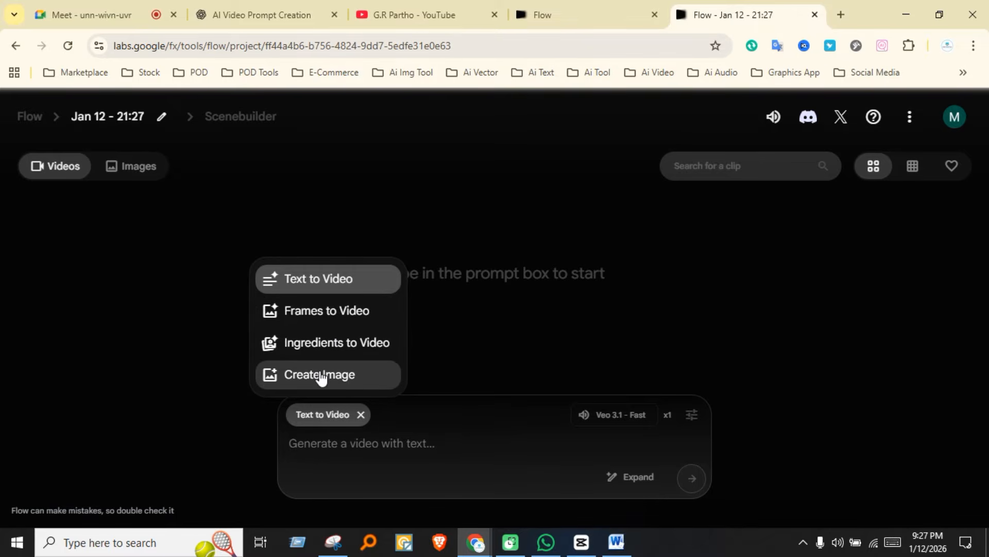
click(375, 445)
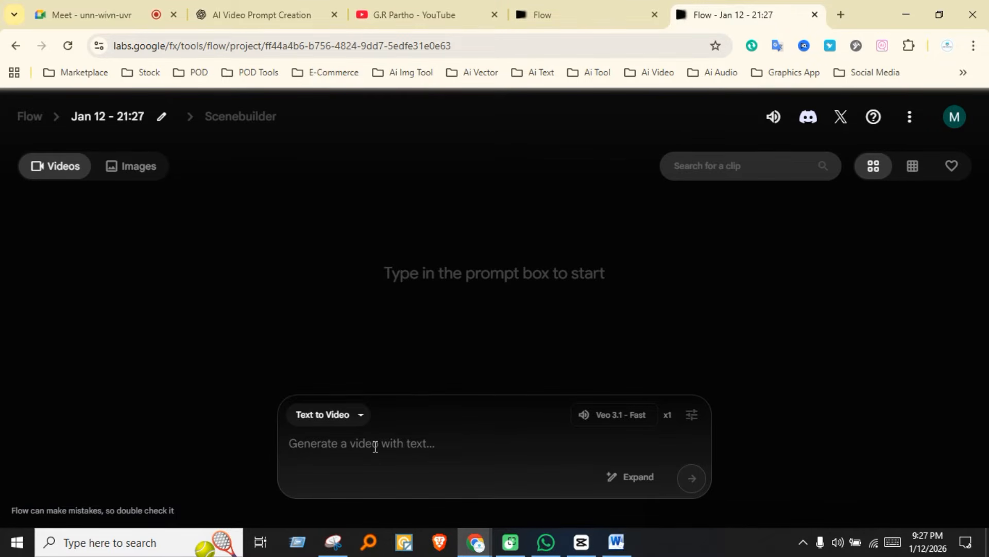
click(361, 415)
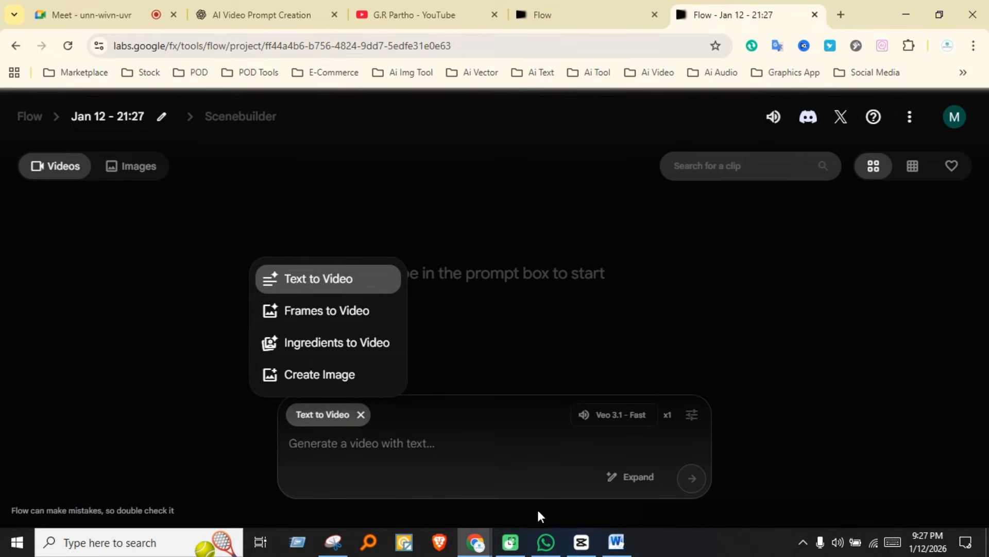
click(409, 447)
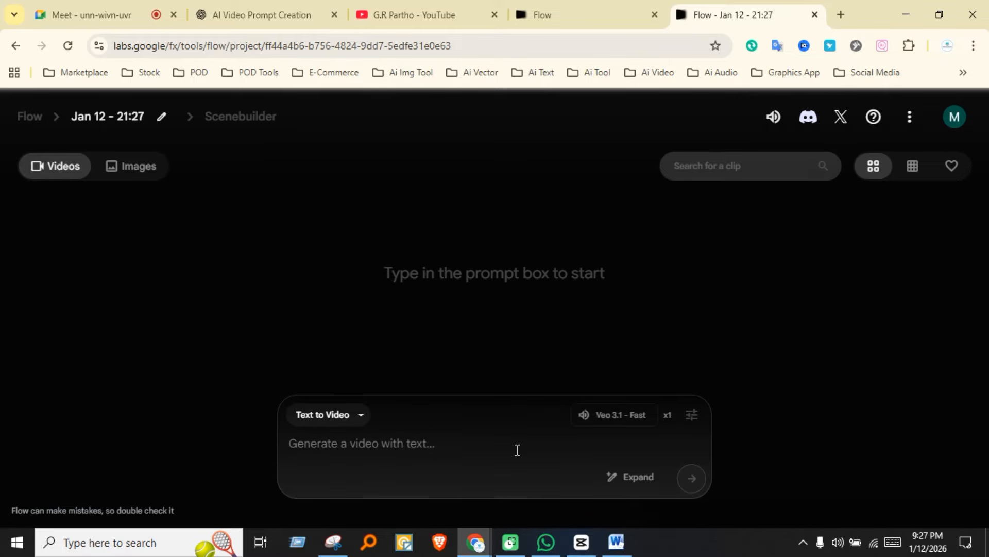
Step: Paste the copied ChatGPT video prompt into the Text to Video prompt box and look through it
click(407, 449)
key(ctrl+v)
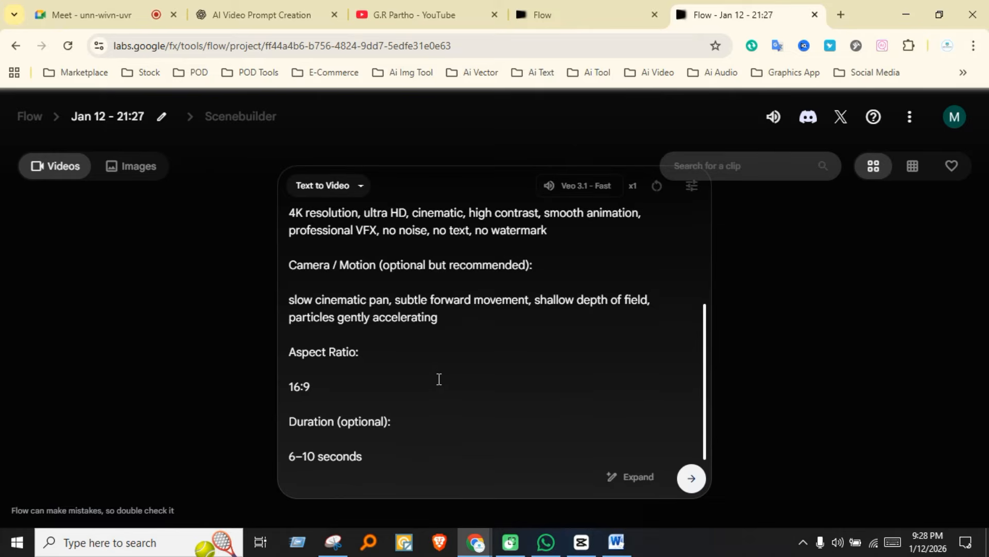
scroll(442, 380, up, 3)
scroll(464, 346, down, 2)
scroll(541, 330, up, 1)
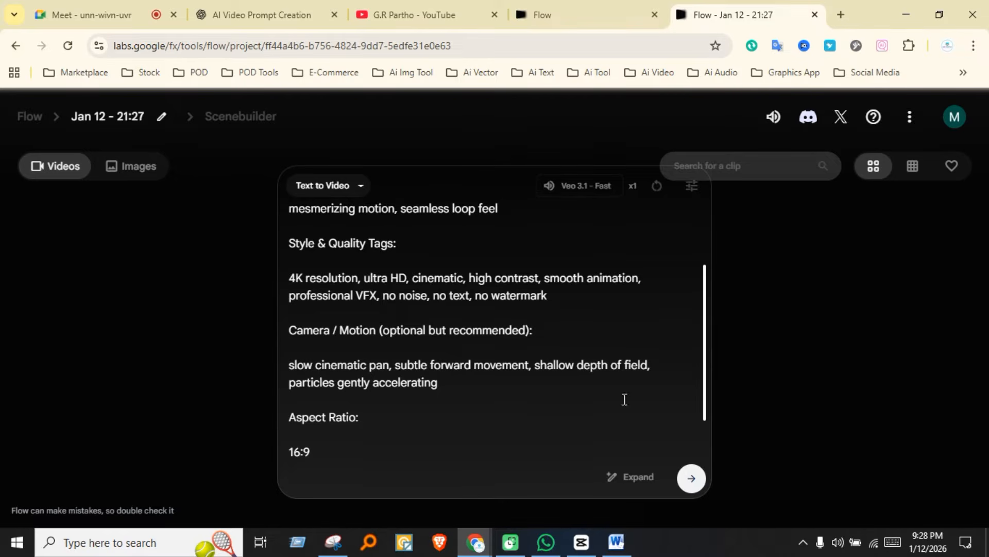
Step: Review the generation settings, choosing Landscape (16:9) and keeping 1 output per prompt and the Veo 3.1 - Fast model
click(600, 187)
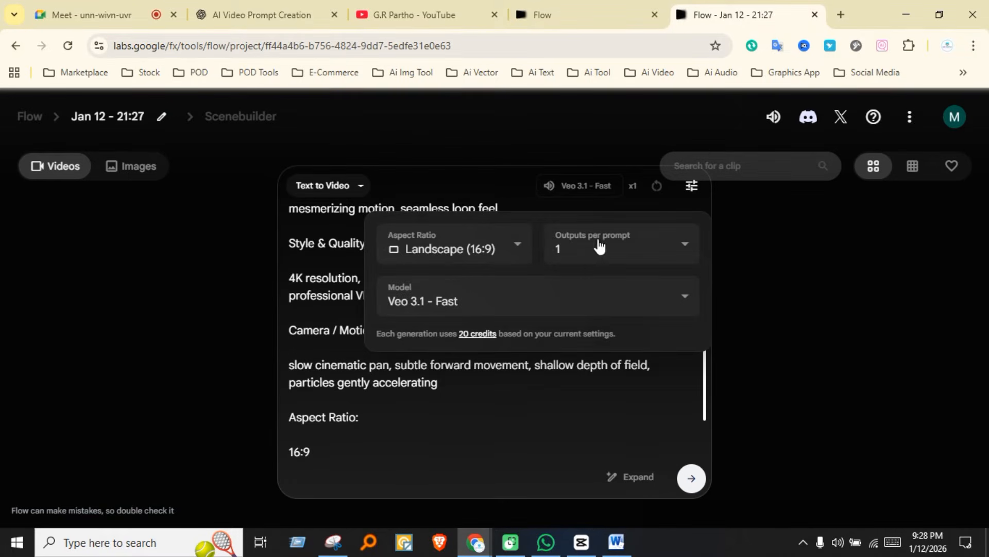
click(503, 241)
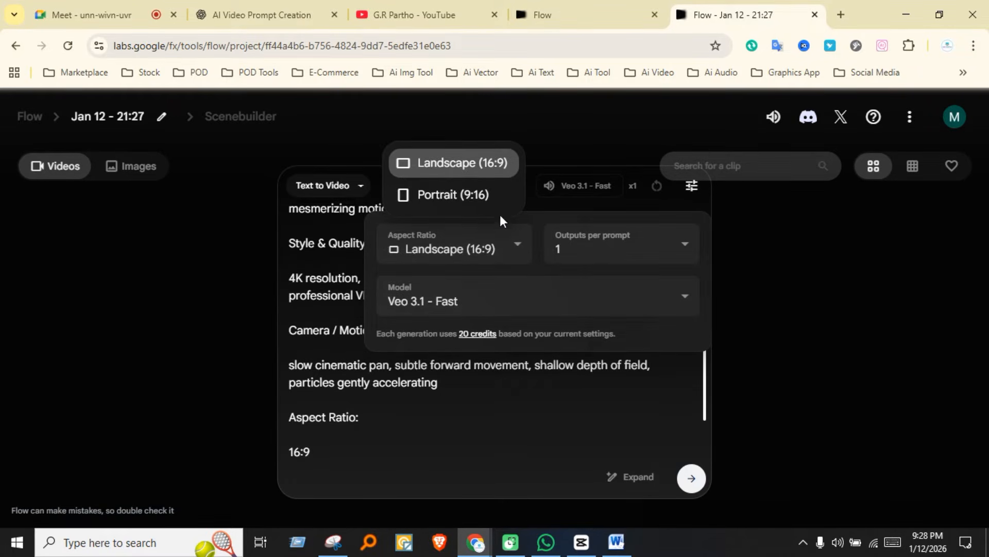
click(483, 165)
click(620, 245)
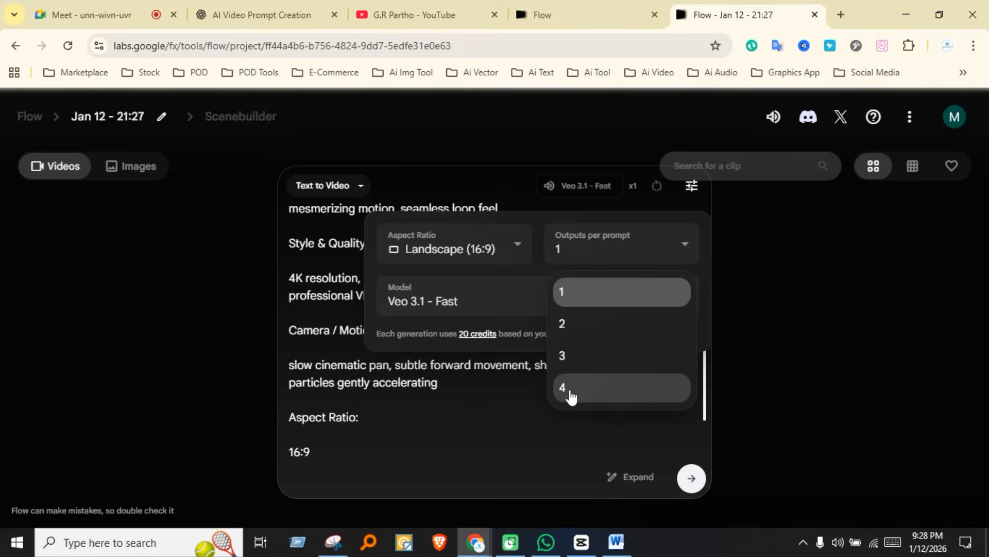
click(701, 267)
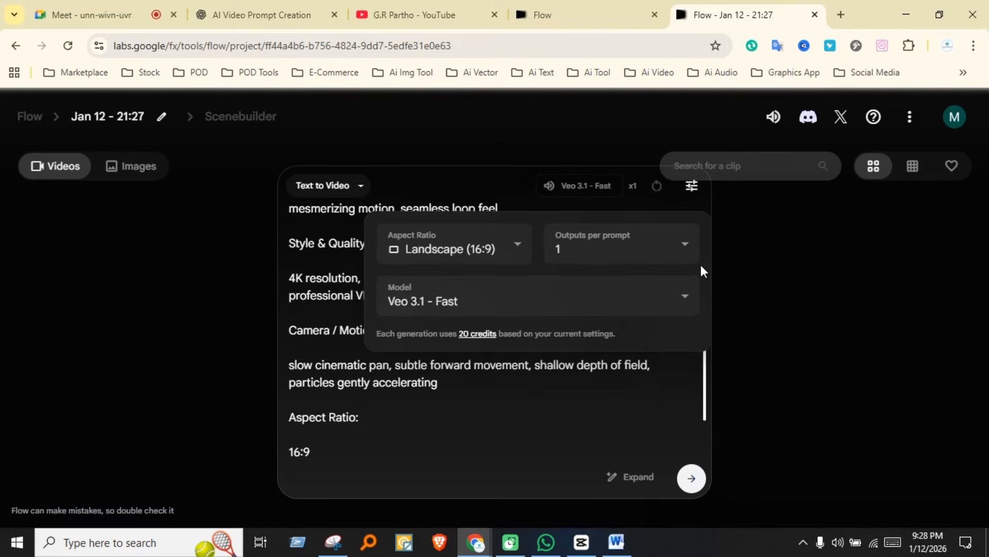
click(508, 301)
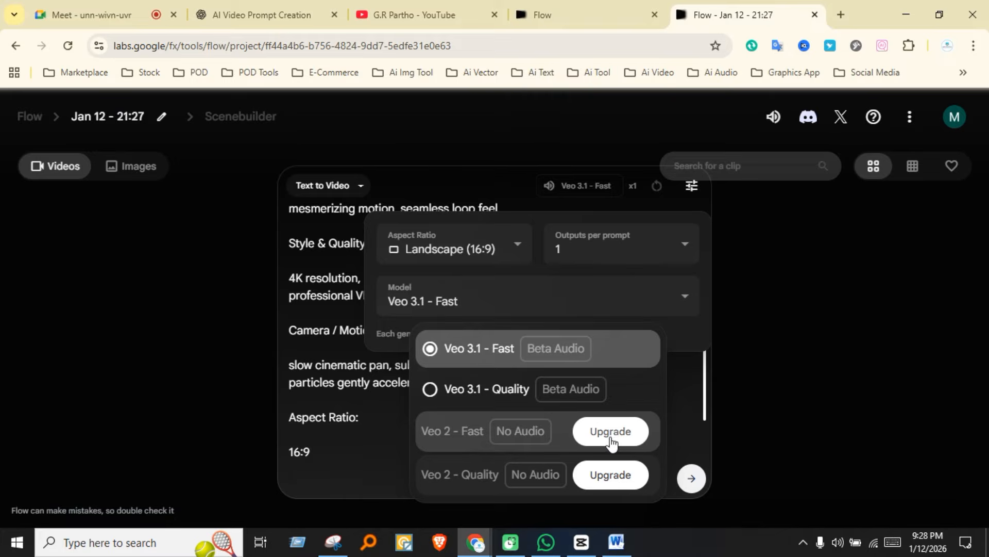
click(690, 365)
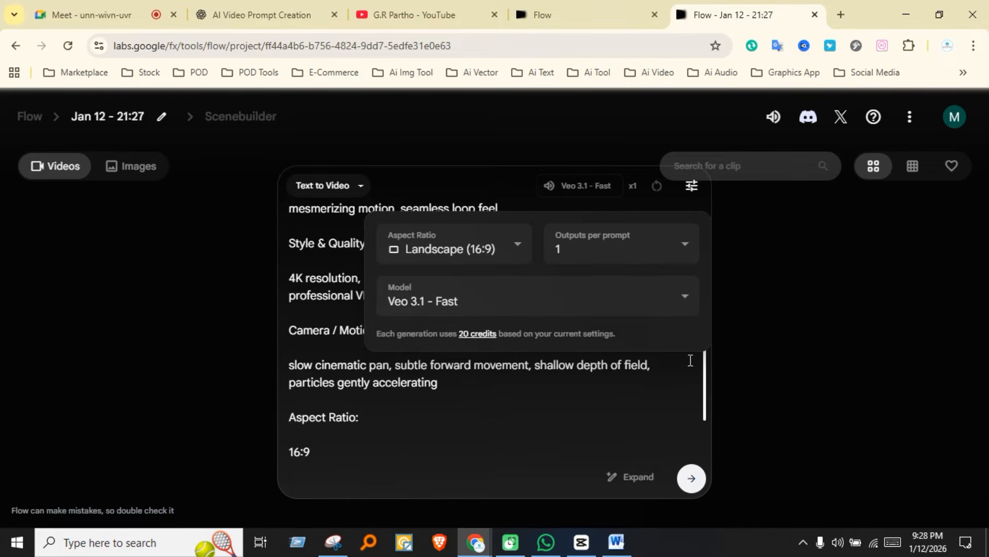
Step: Look over the pasted prompt once more and generate the video
scroll(567, 398, down, 1)
scroll(527, 400, up, 3)
scroll(528, 400, down, 3)
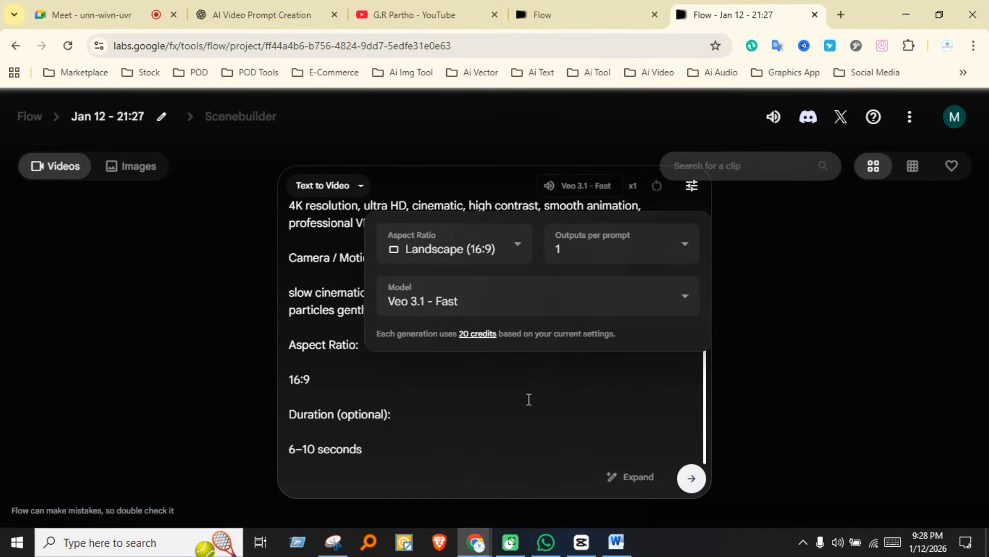
click(690, 480)
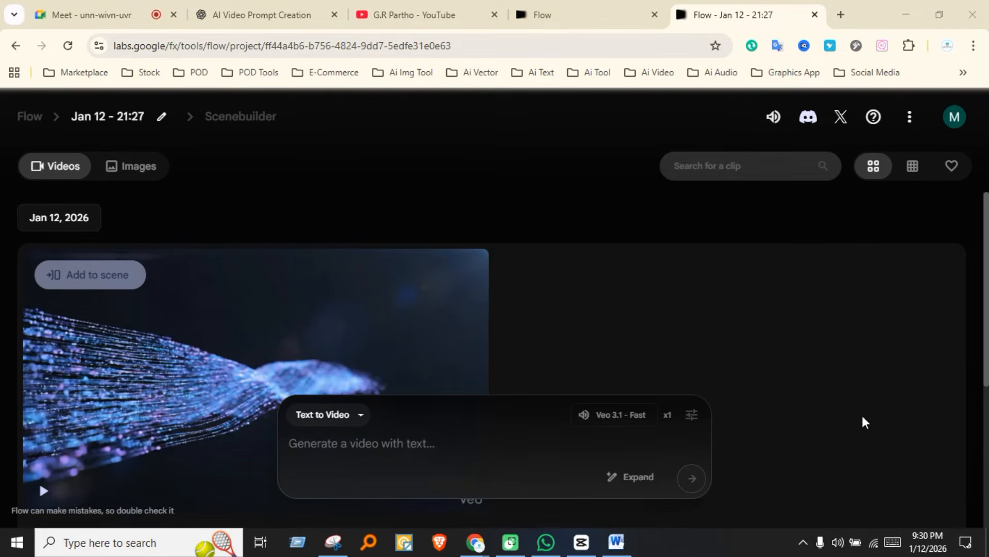
Step: Preview the generated particle video and download it as Upscaled (1080p)
click(43, 493)
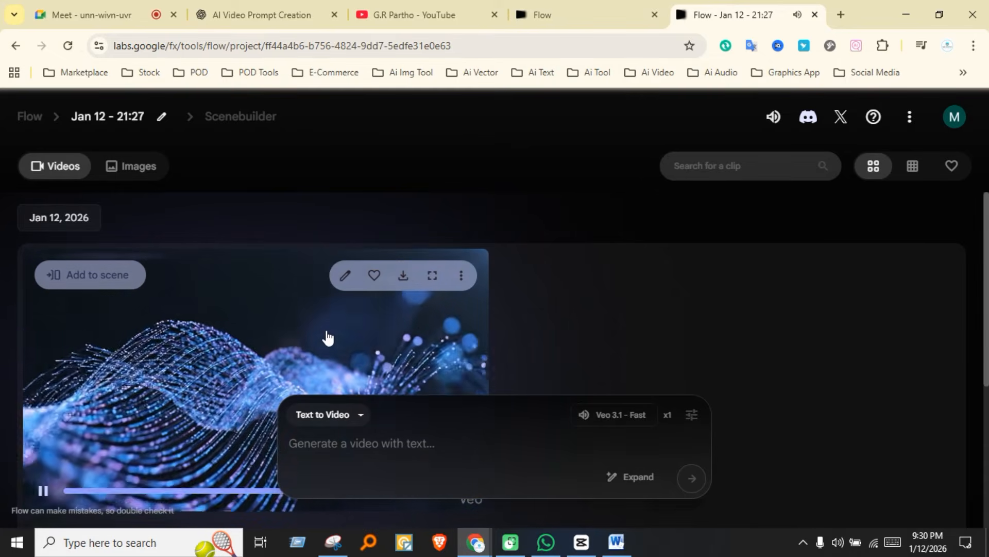
click(39, 491)
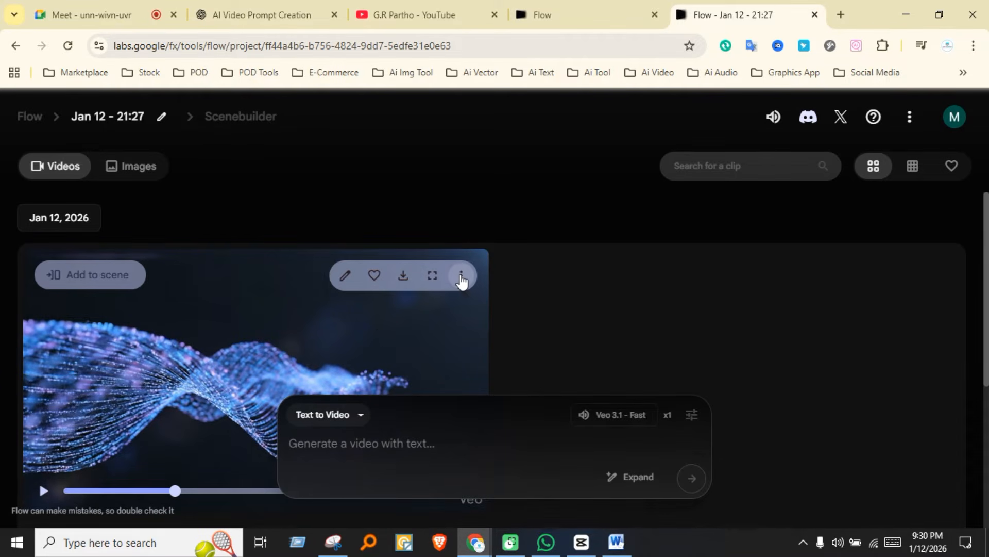
click(461, 277)
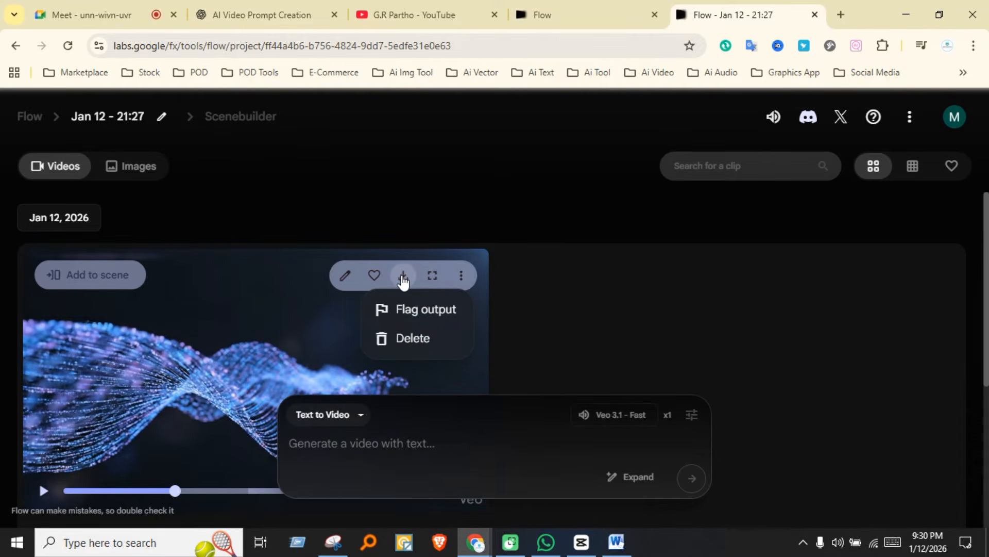
click(403, 278)
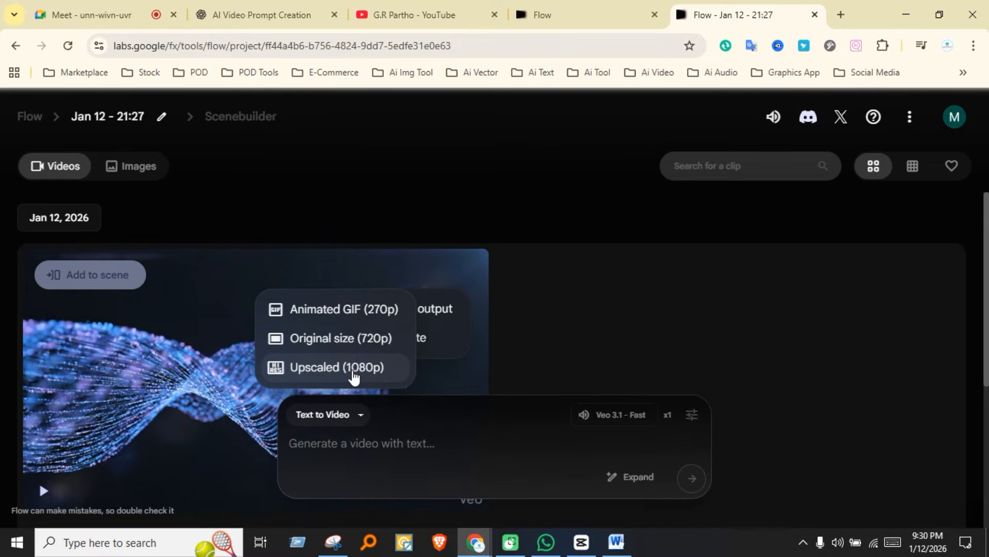
click(343, 369)
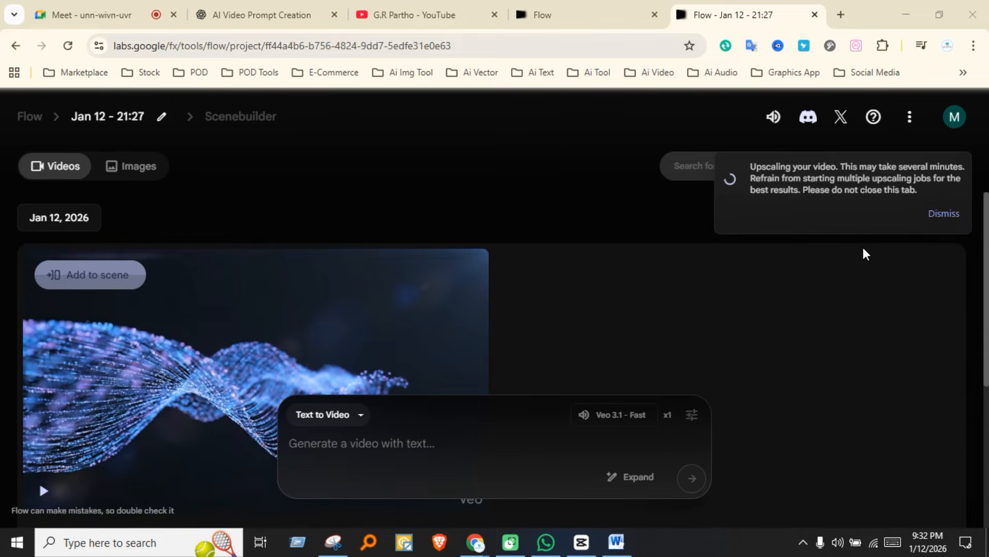
Step: Switch to the Adobe Stock window and examine the full list of similar keywords for the optical fiber particles clip
mouse_move(475, 542)
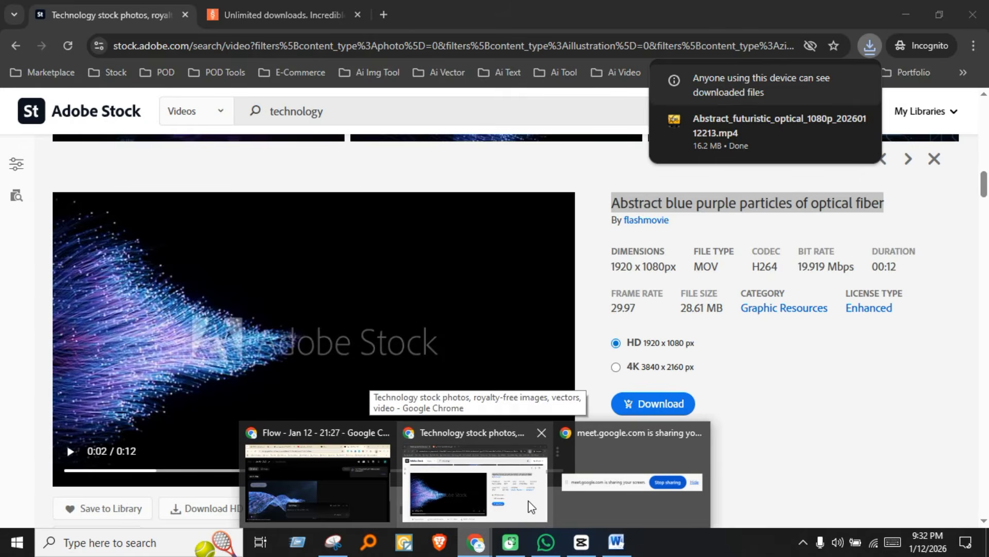
click(531, 508)
click(909, 364)
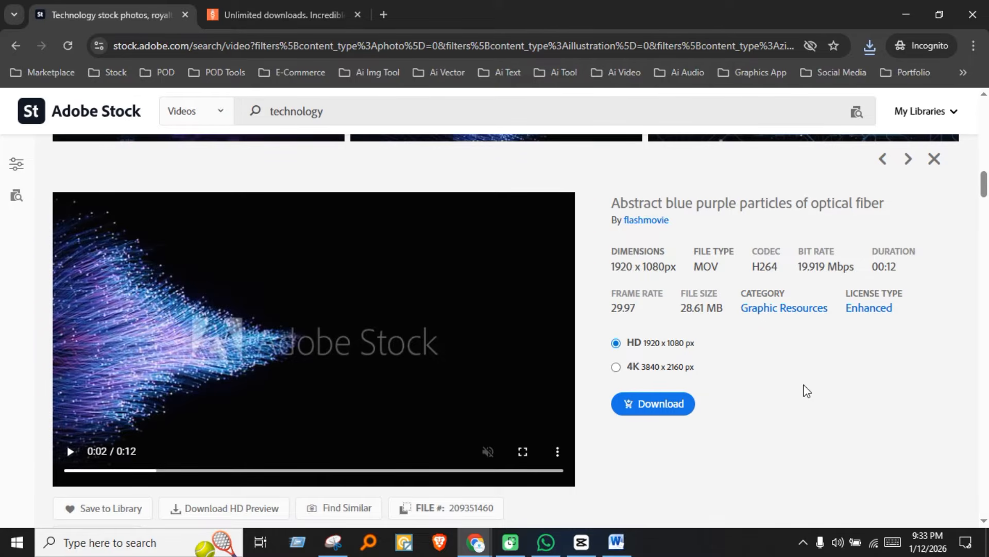
scroll(803, 381, down, 5)
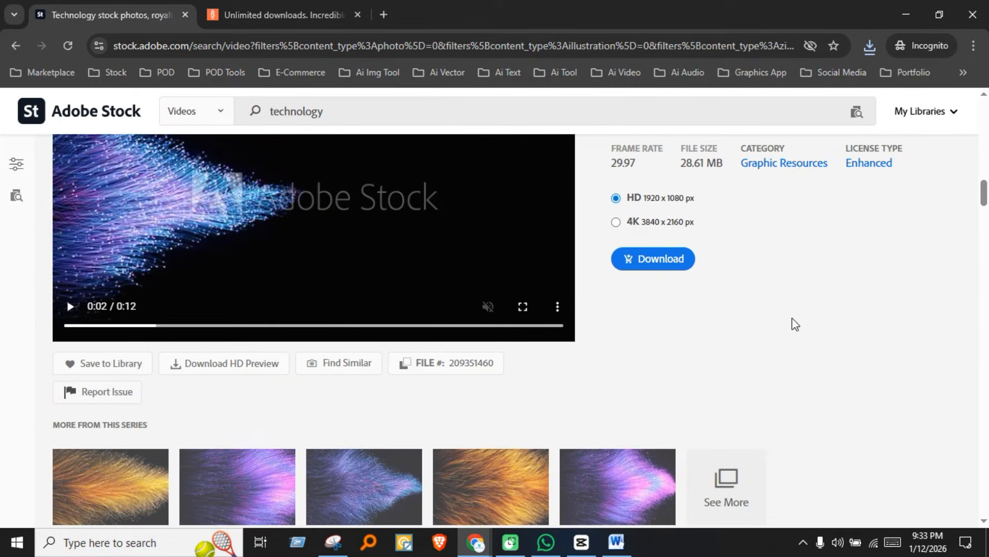
scroll(793, 335, down, 5)
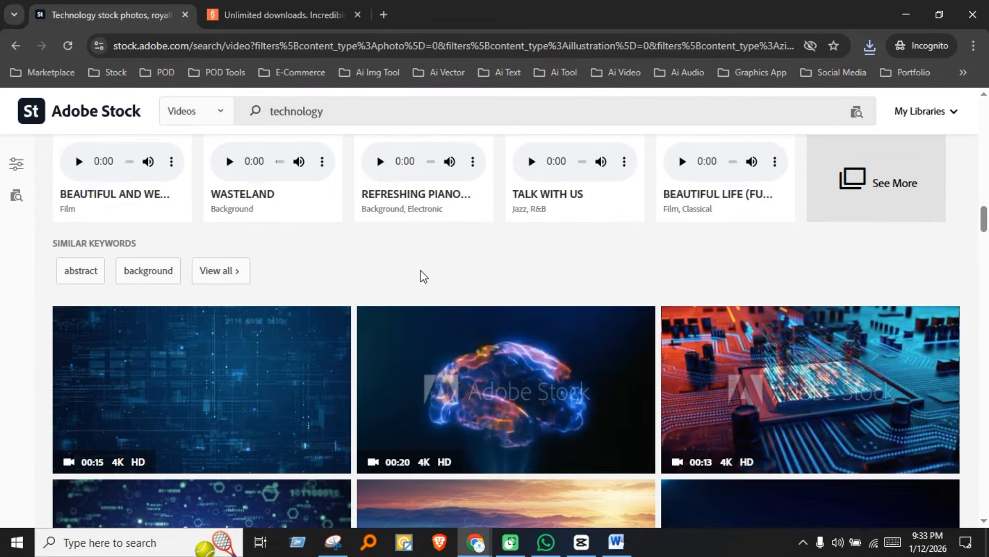
click(221, 271)
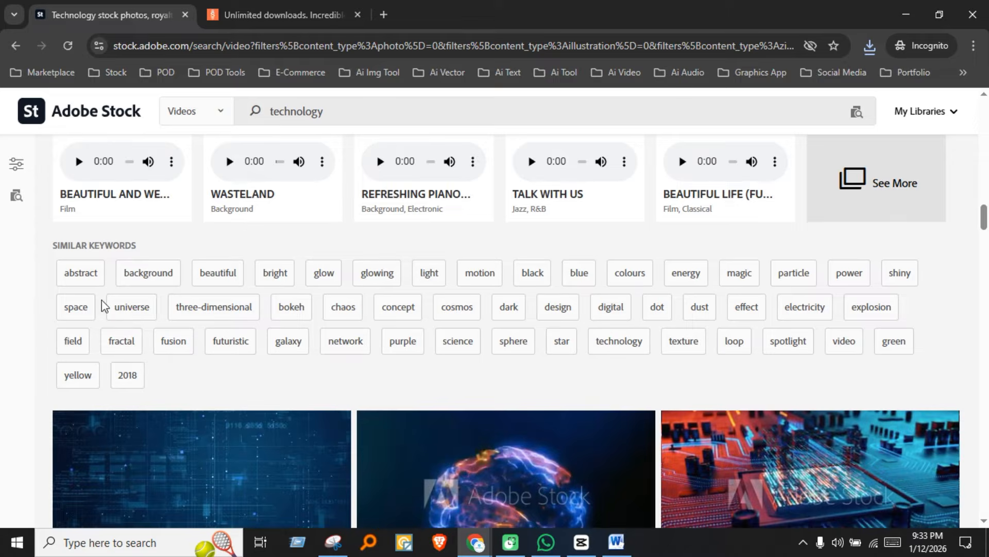
drag(54, 274, 128, 375)
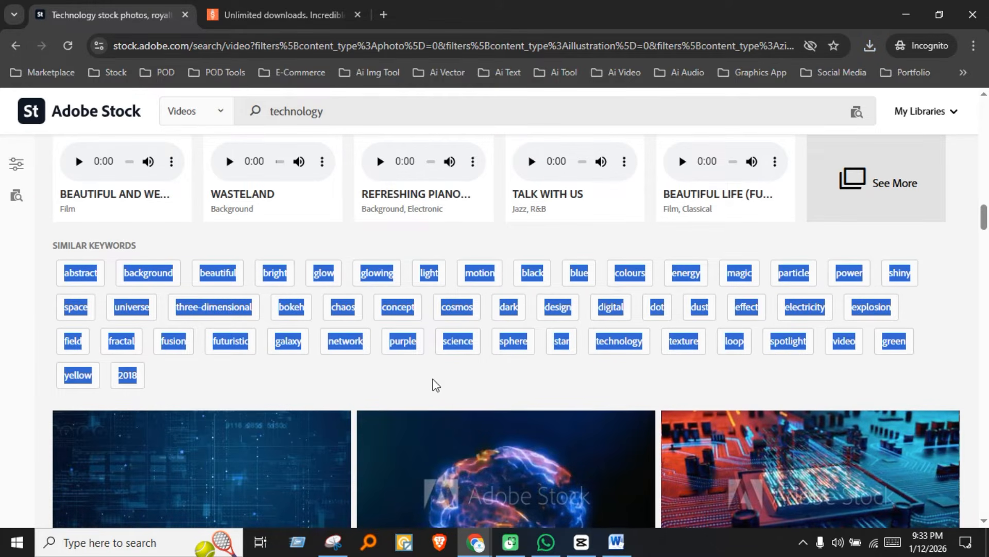
click(947, 342)
Step: Return to the title and file details of the Adobe Stock optical fiber clip
scroll(390, 309, up, 1)
scroll(390, 309, up, 5)
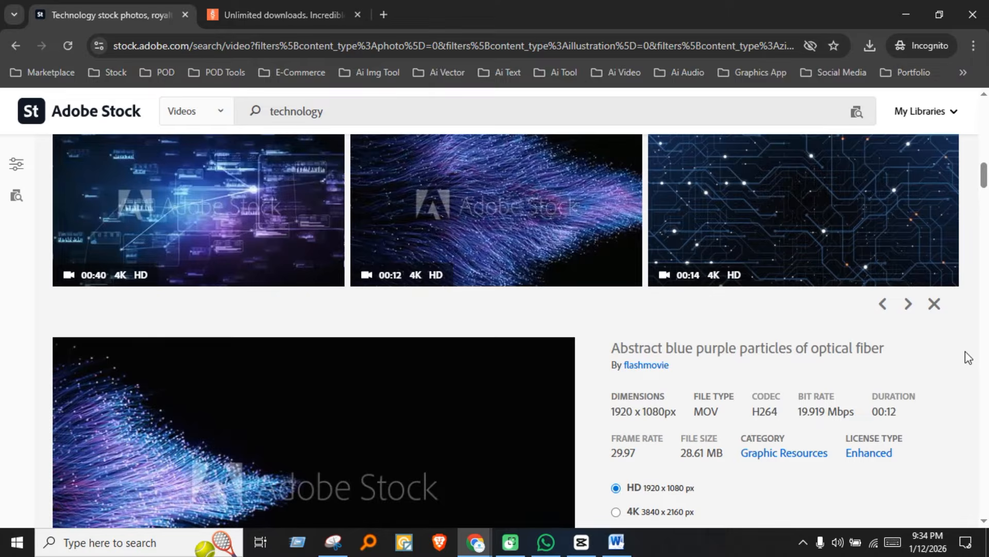
scroll(968, 357, down, 3)
scroll(858, 387, down, 1)
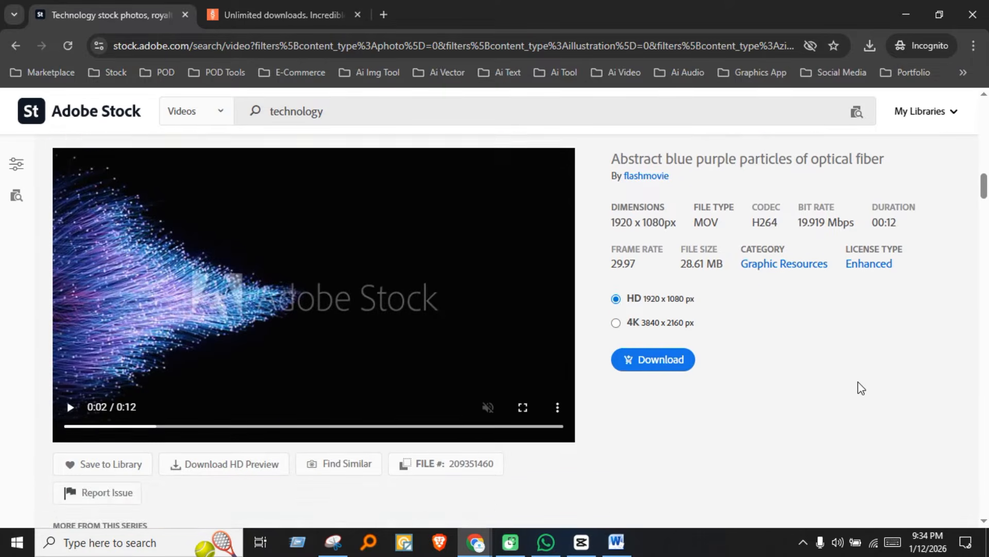
Step: Look over the similar keywords listed below the optical fiber clip once more
scroll(858, 387, down, 8)
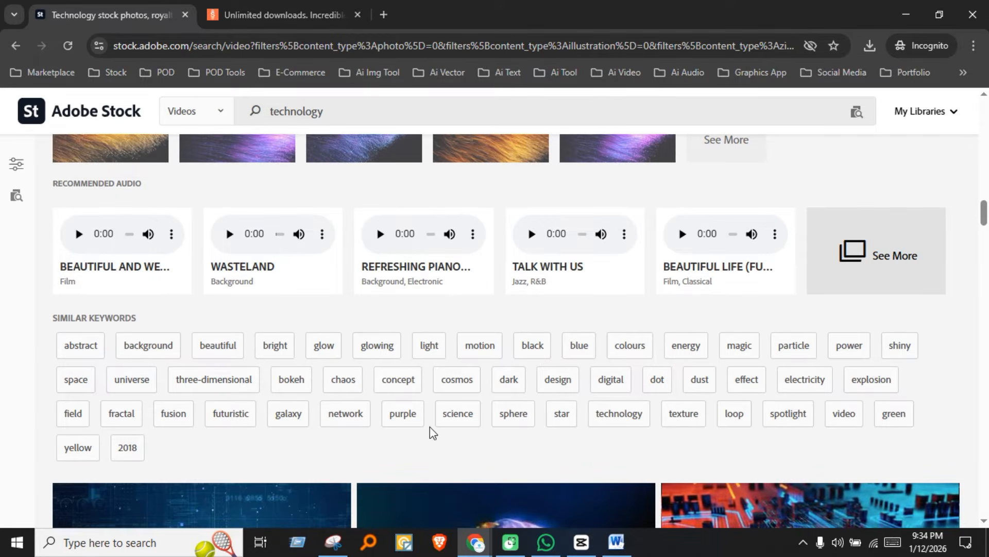
scroll(432, 432, down, 1)
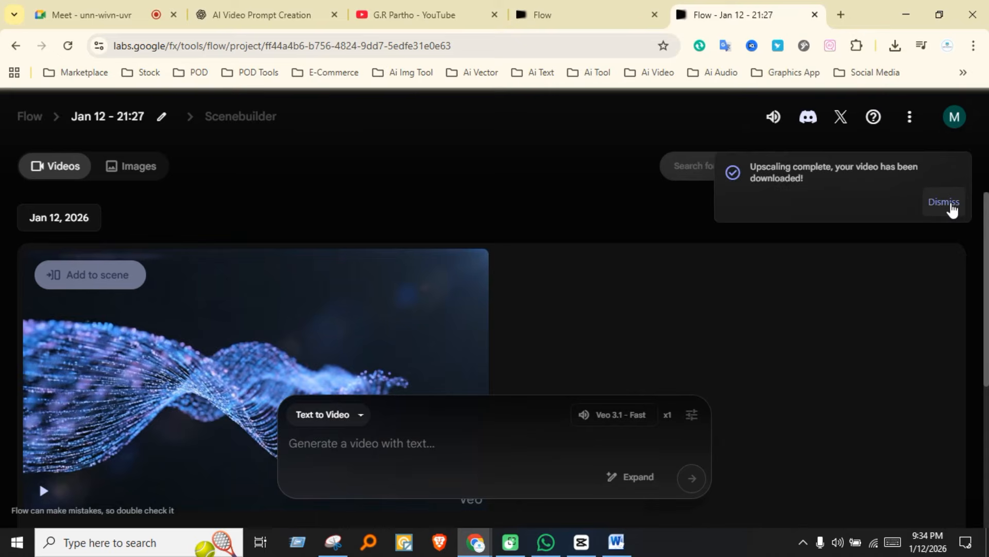
Step: Switch to the Flow project, dismiss the upscaling notice and check the account's remaining AI credits
click(950, 204)
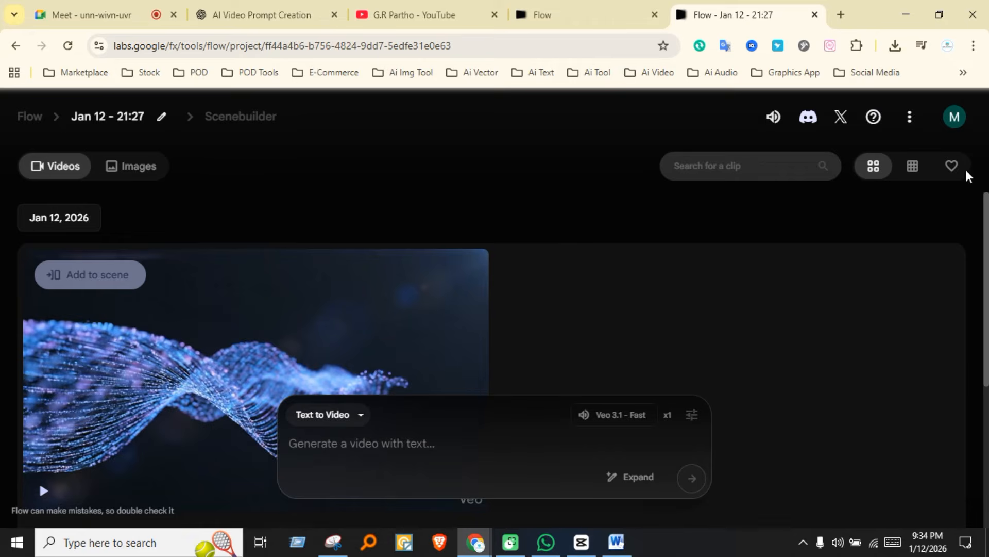
click(957, 125)
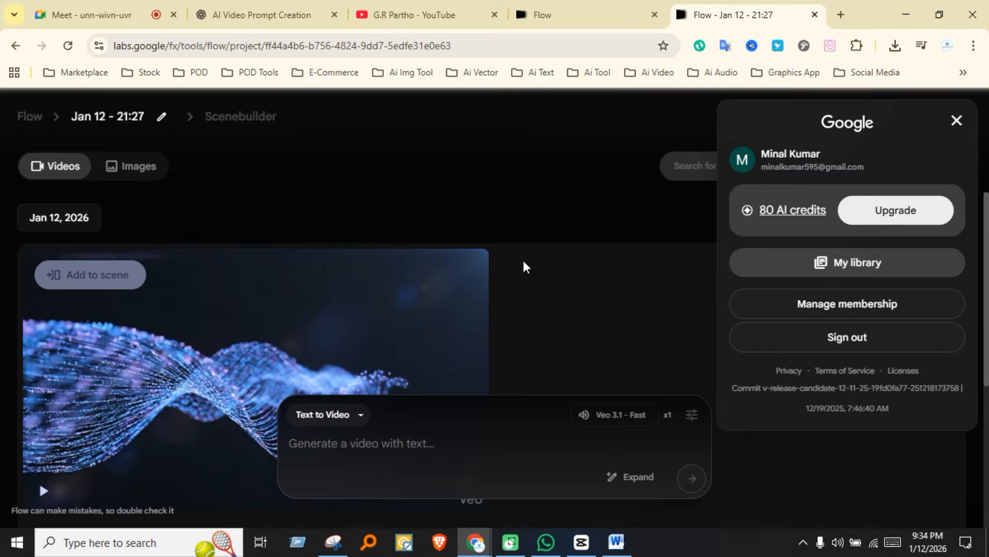
click(620, 299)
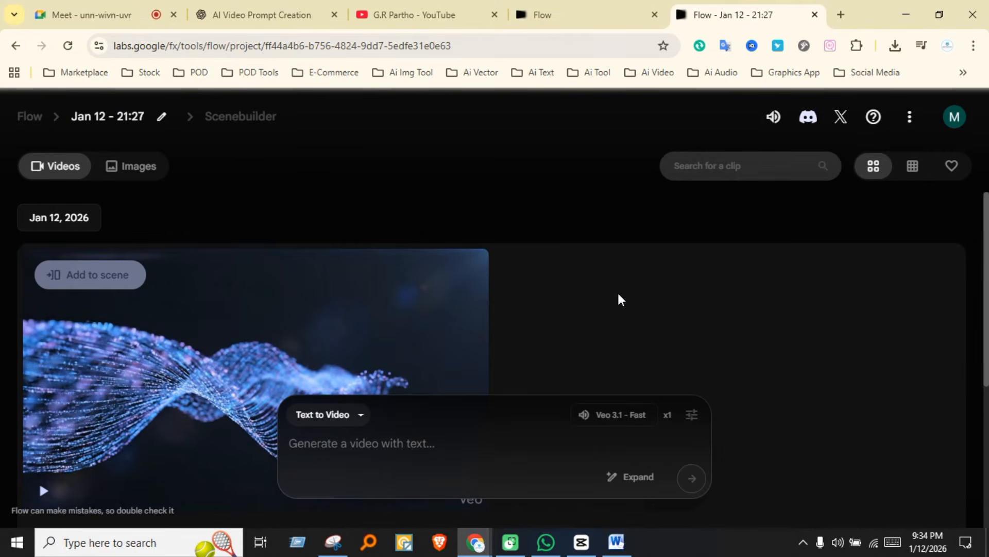
Step: Open the Flow account's library and look over the generated videos
click(956, 122)
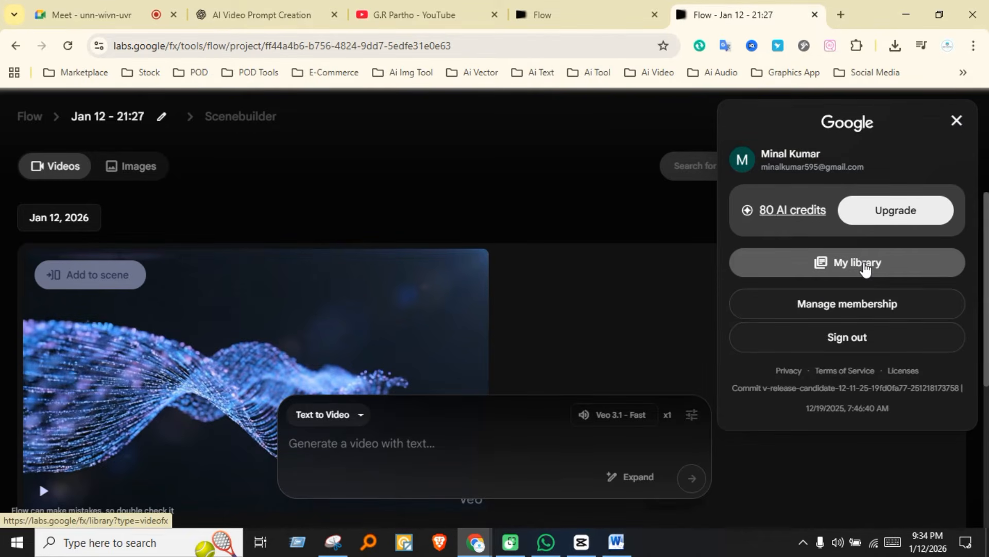
click(866, 263)
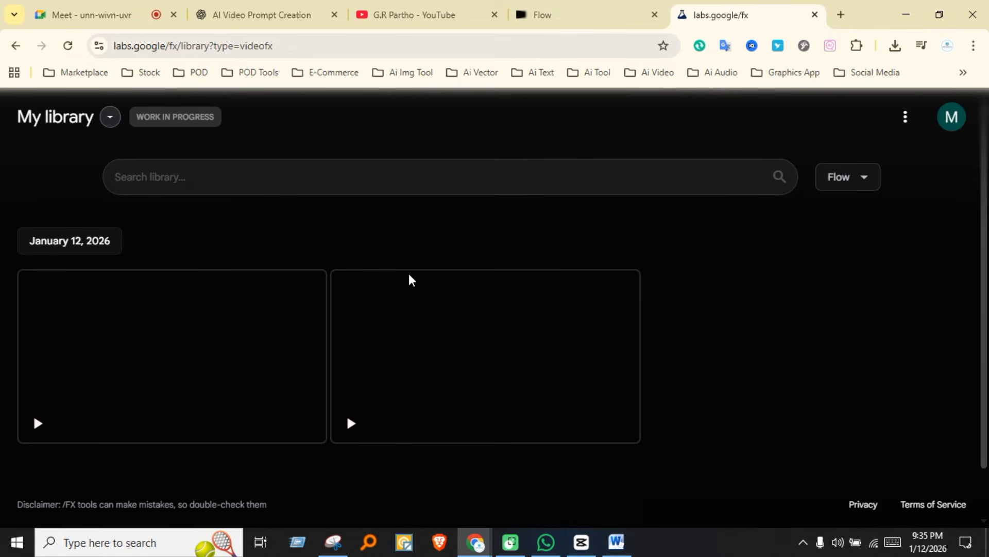
mouse_move(601, 302)
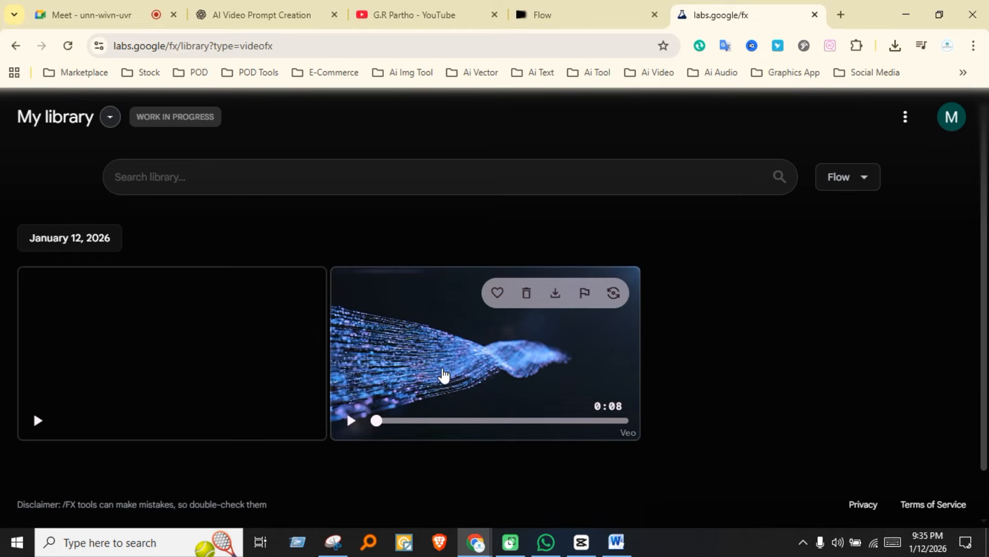
scroll(441, 376, down, 1)
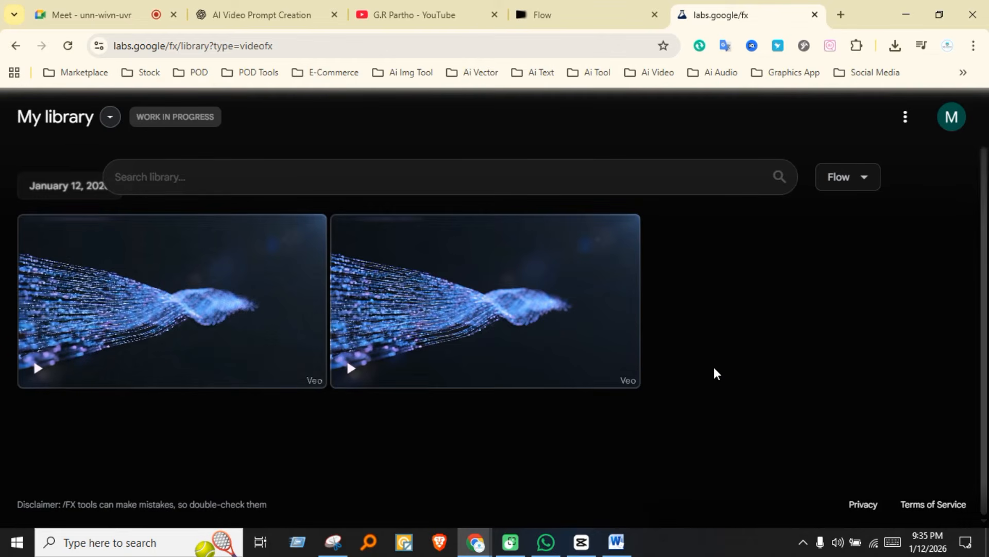
Step: Browse the bookmarked AI image tools and open the Whisk project library
click(425, 75)
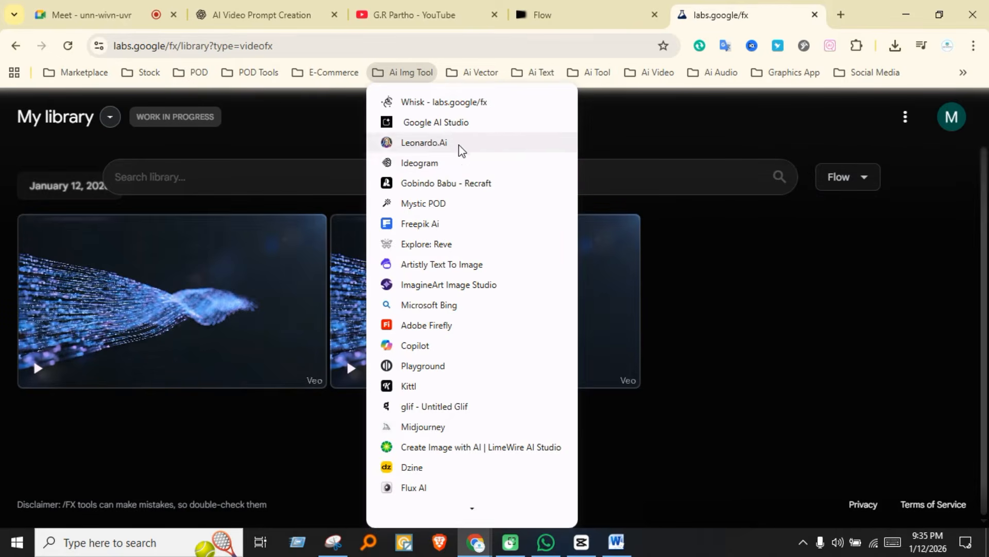
click(847, 274)
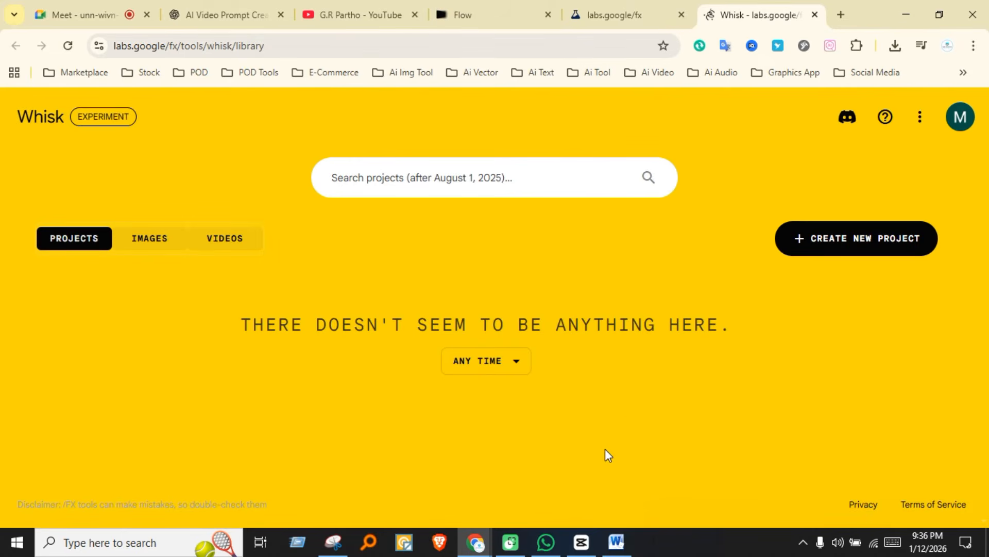
Step: Minimize the browser windows, open the Downloads folder and preview Abstract_futuristic_optical_1080p_20260112213.mp4 in a maximized player
click(903, 13)
click(907, 15)
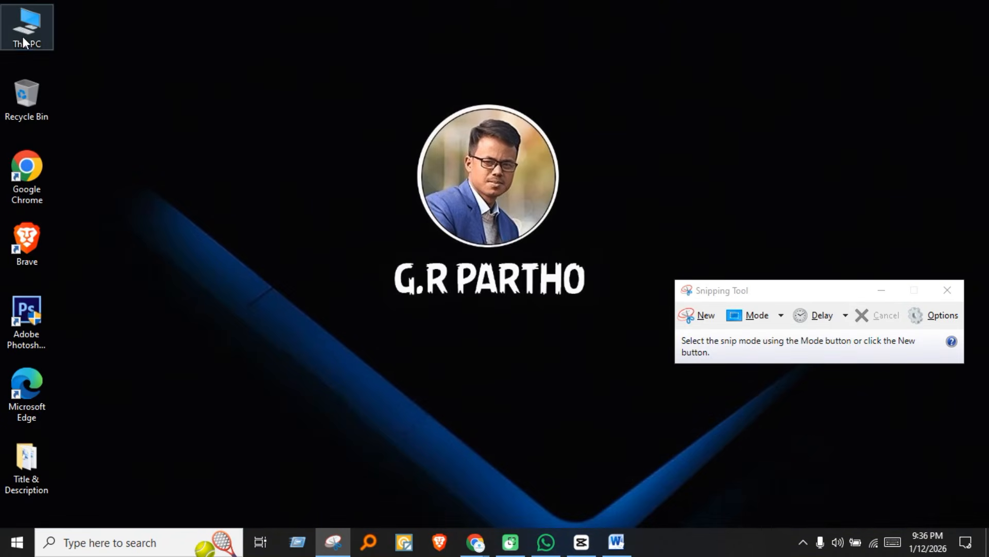
key(super+e)
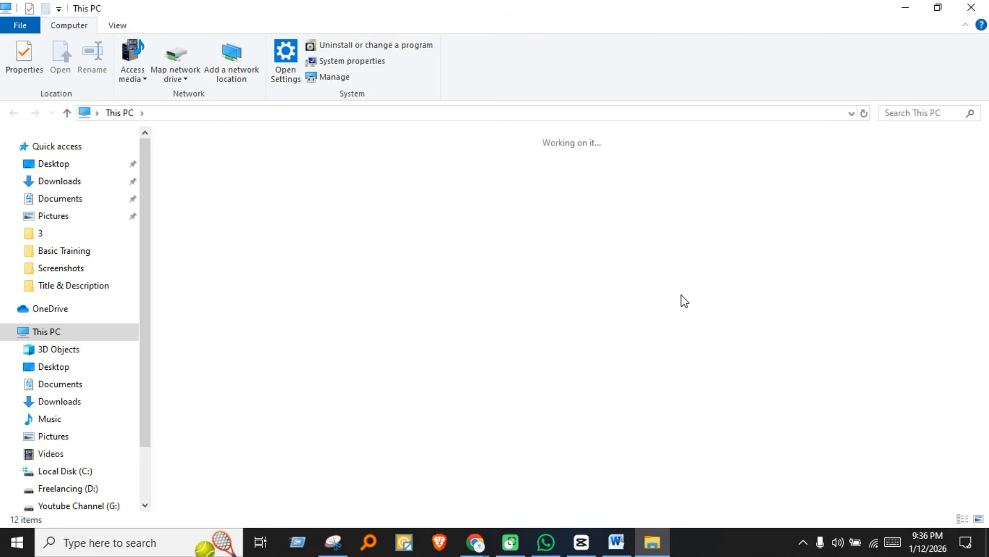
double_click(738, 166)
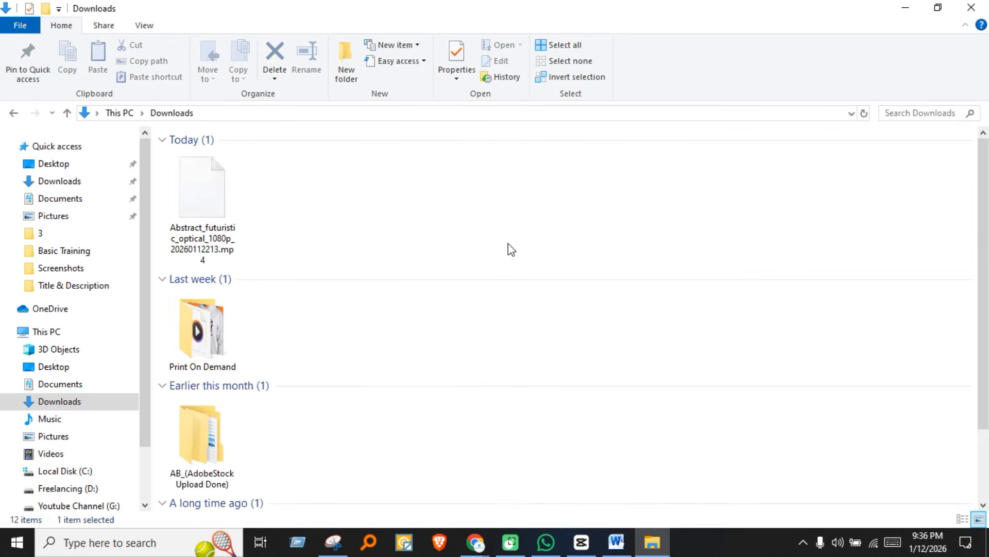
double_click(223, 225)
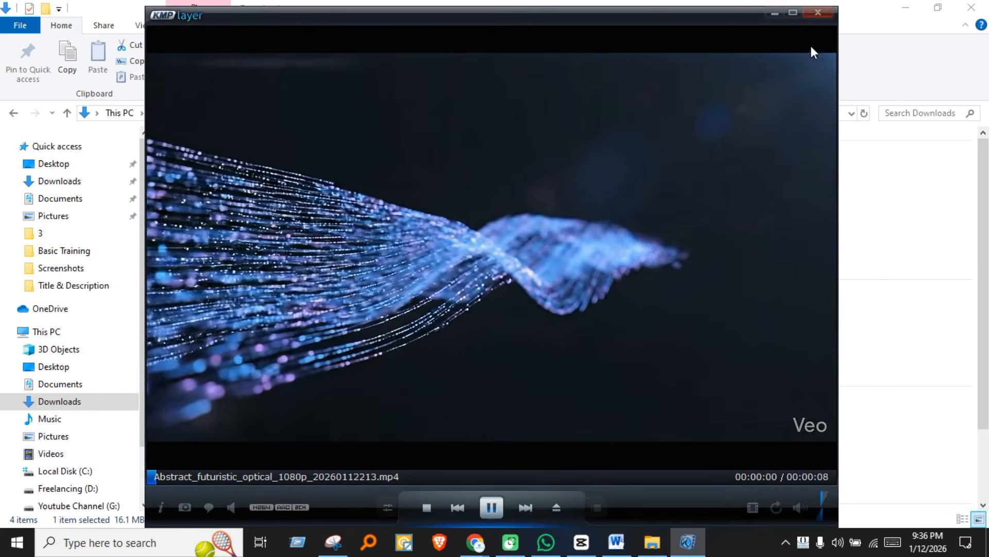
click(794, 11)
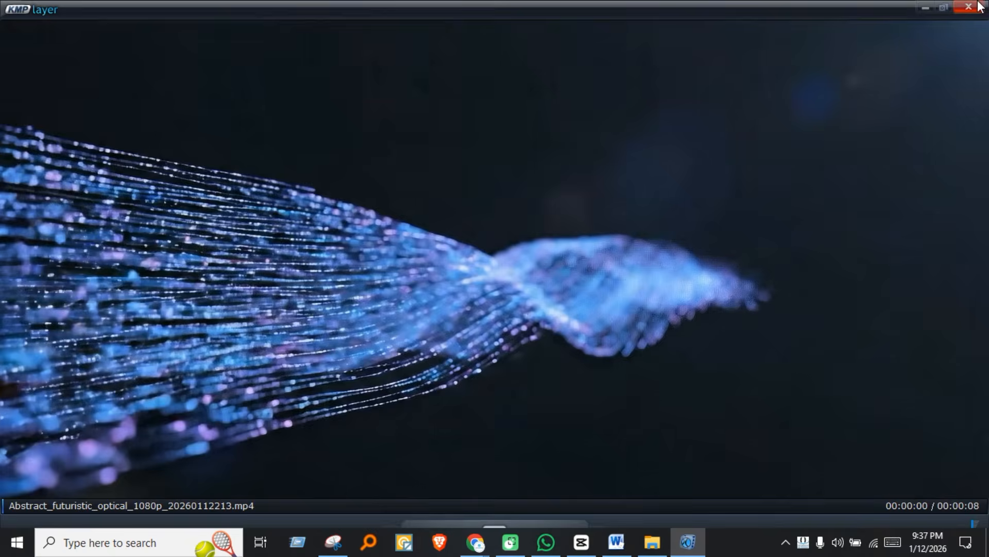
click(974, 5)
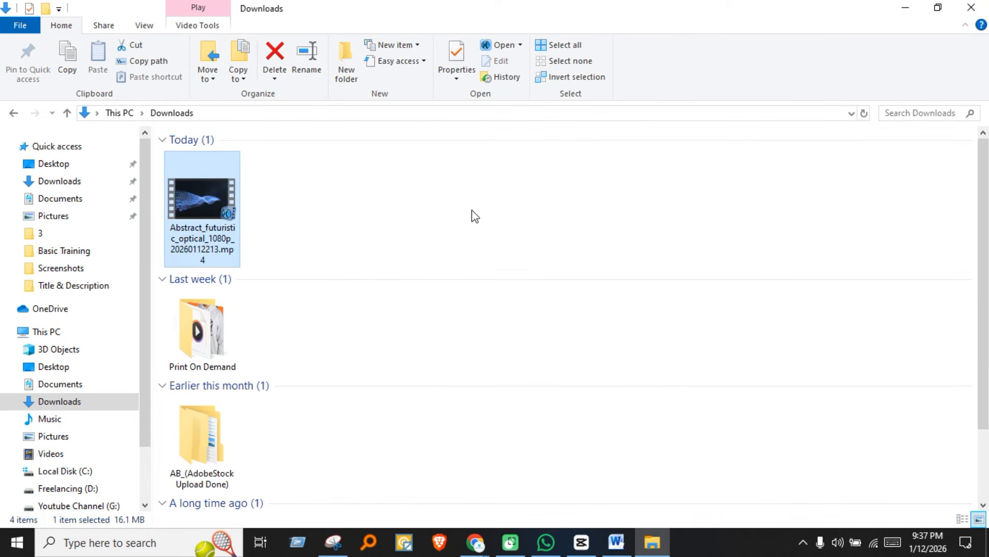
right_click(218, 248)
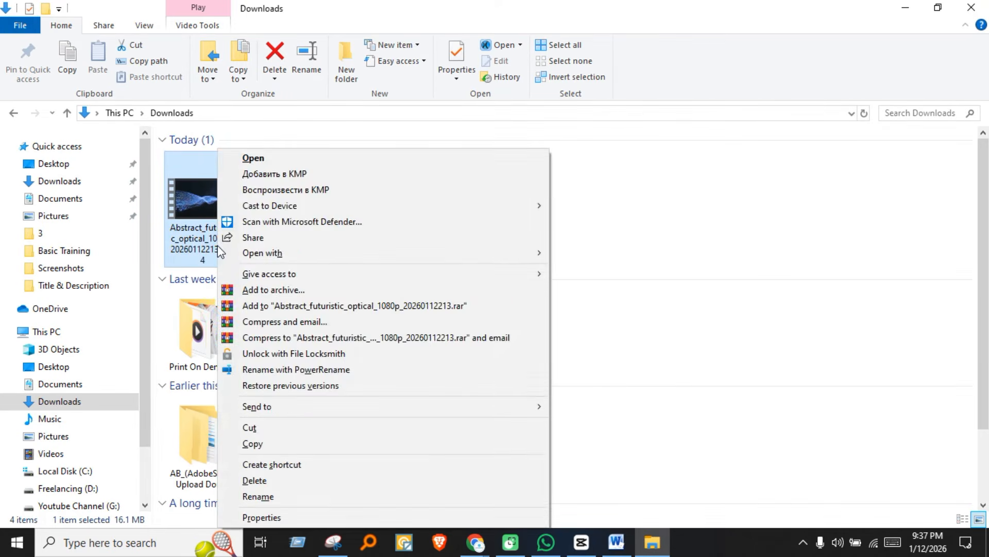
click(455, 222)
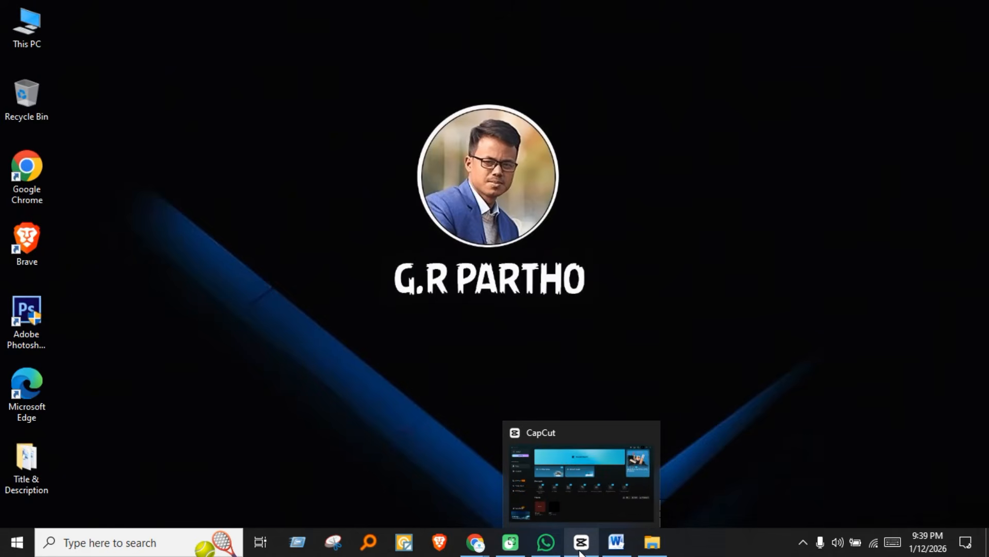
Step: Switch to CapCut, create a new project and import Abstract_futuristic_optical_1080p_20260112213.mp4 from Downloads
click(580, 552)
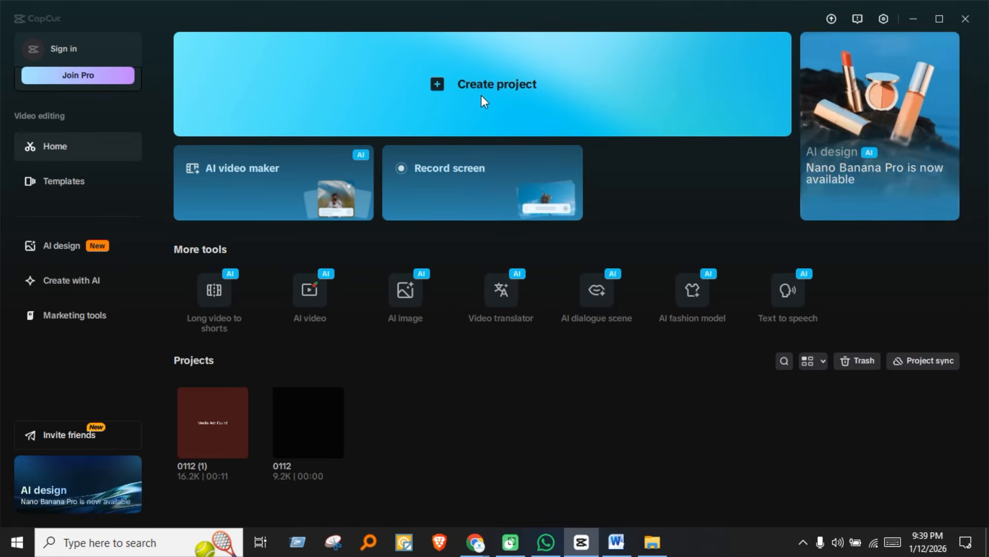
key(super+d)
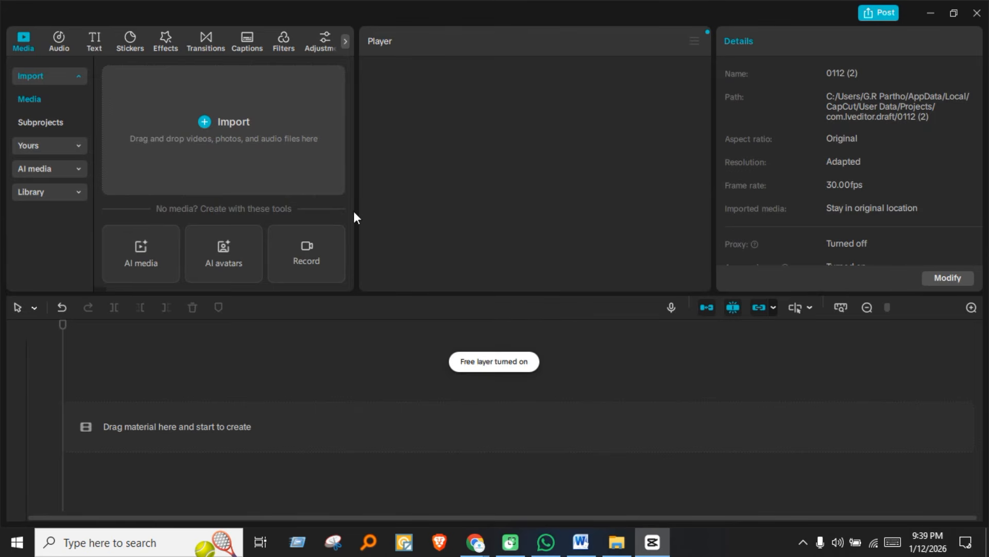
click(263, 140)
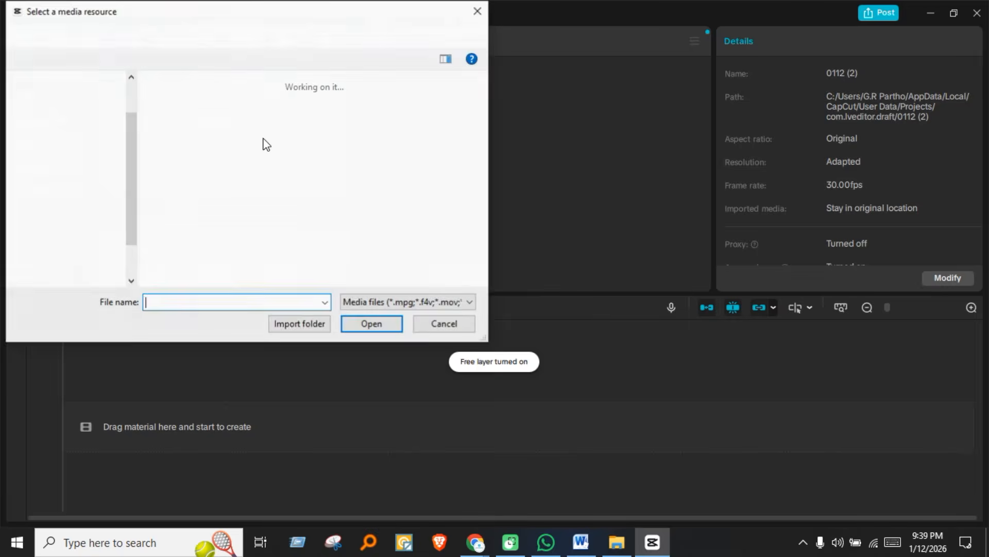
click(212, 175)
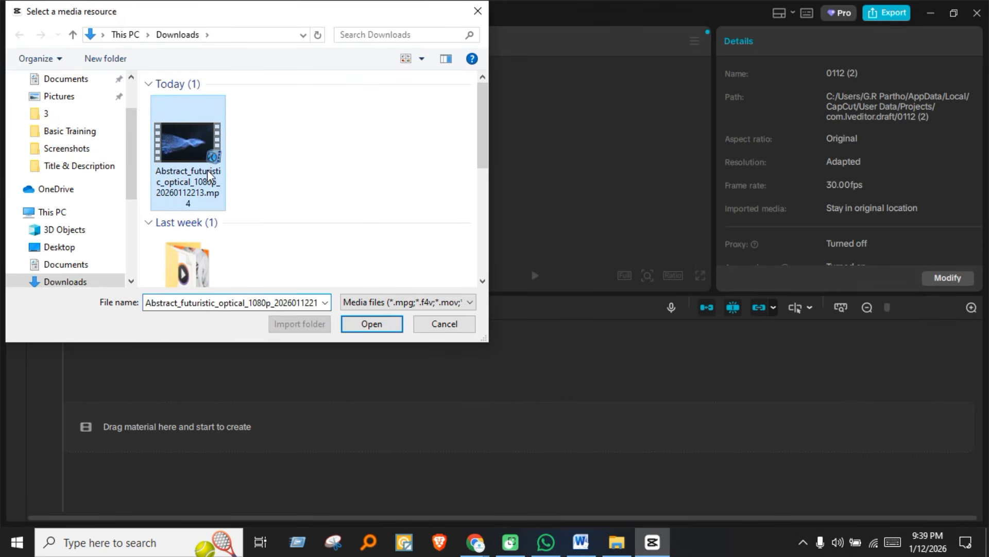
click(369, 324)
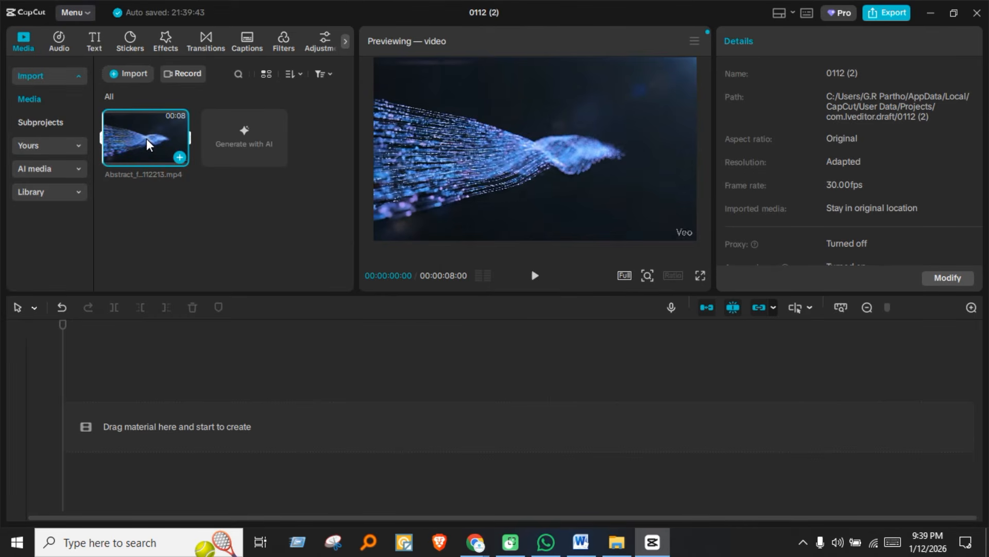
Step: Add the imported particle clip to the timeline and set the project's aspect ratio to 16:9
drag(147, 145, 154, 430)
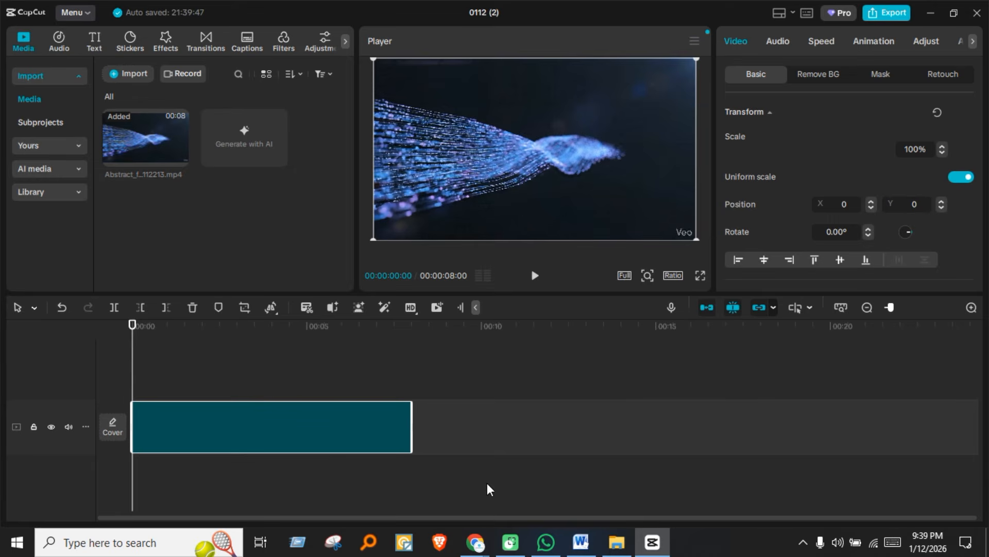
click(673, 275)
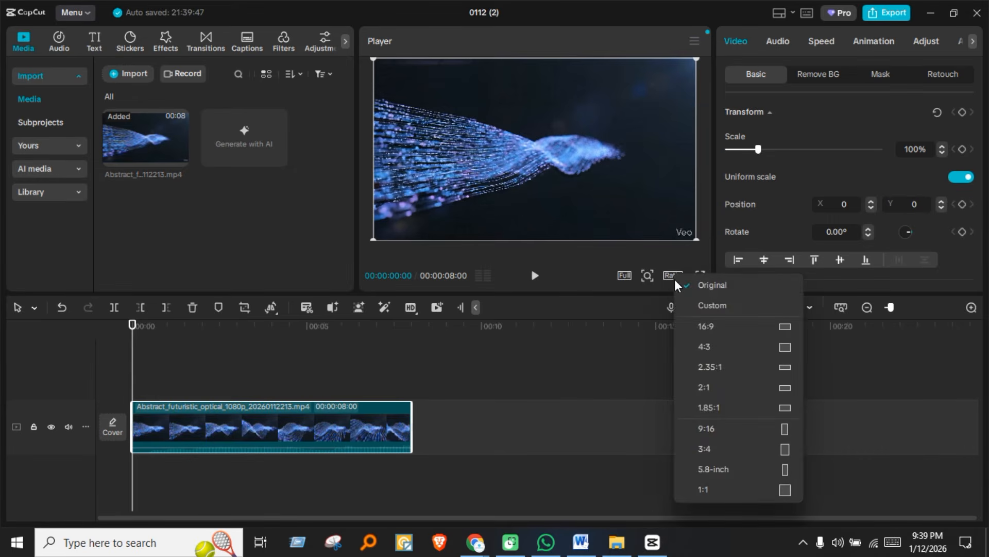
click(728, 327)
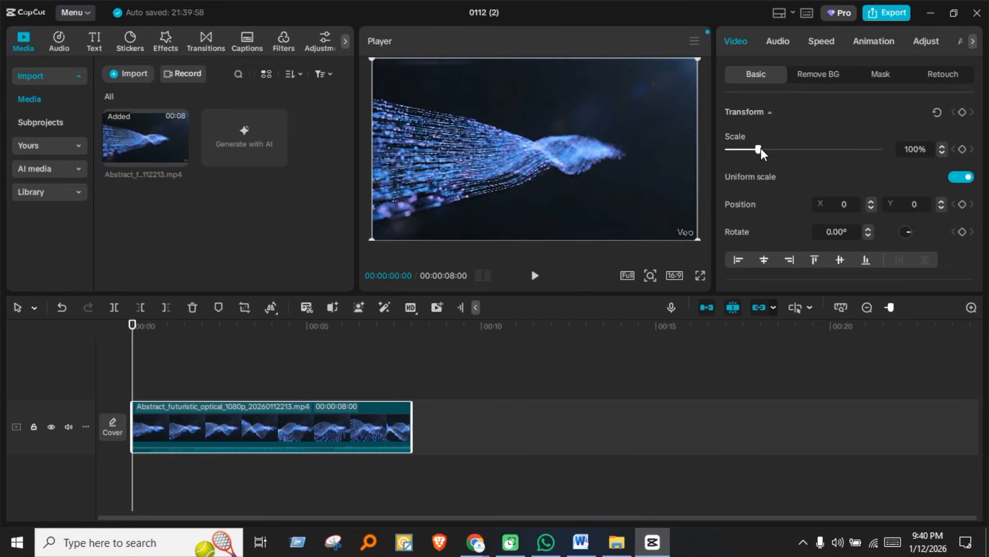
Step: Scale the clip to 110%, move it horizontally to X 166 and scrub through the timeline to check the framing
drag(762, 153, 765, 153)
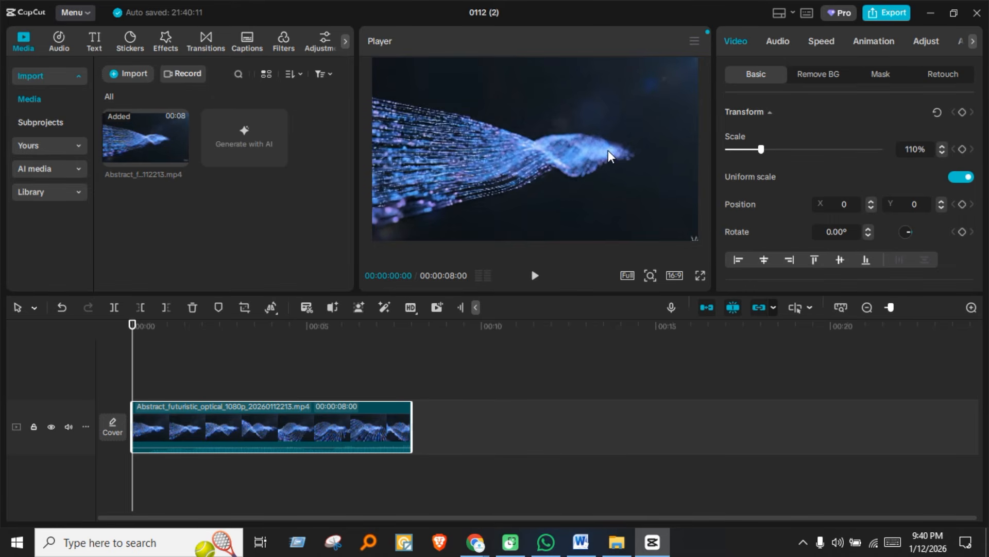
drag(588, 157, 651, 196)
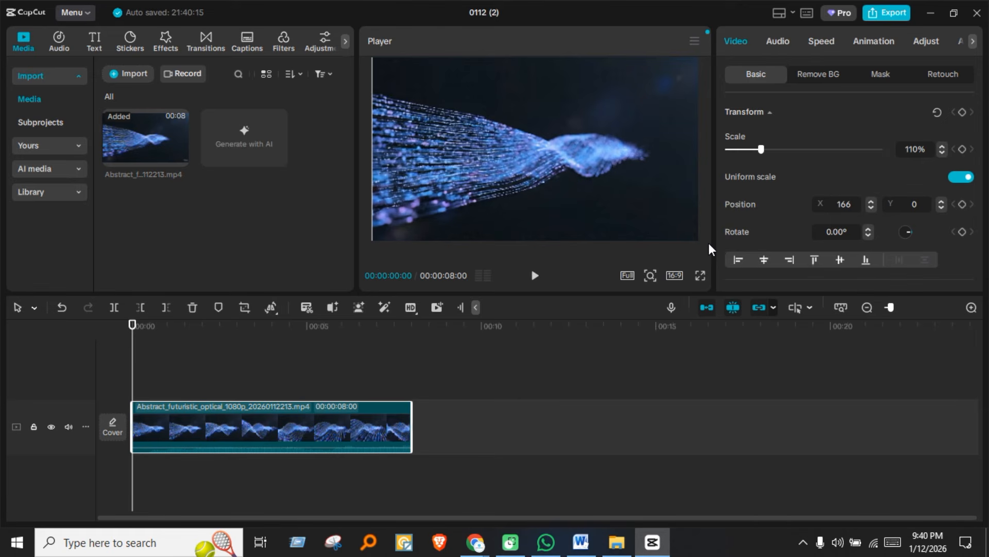
click(521, 376)
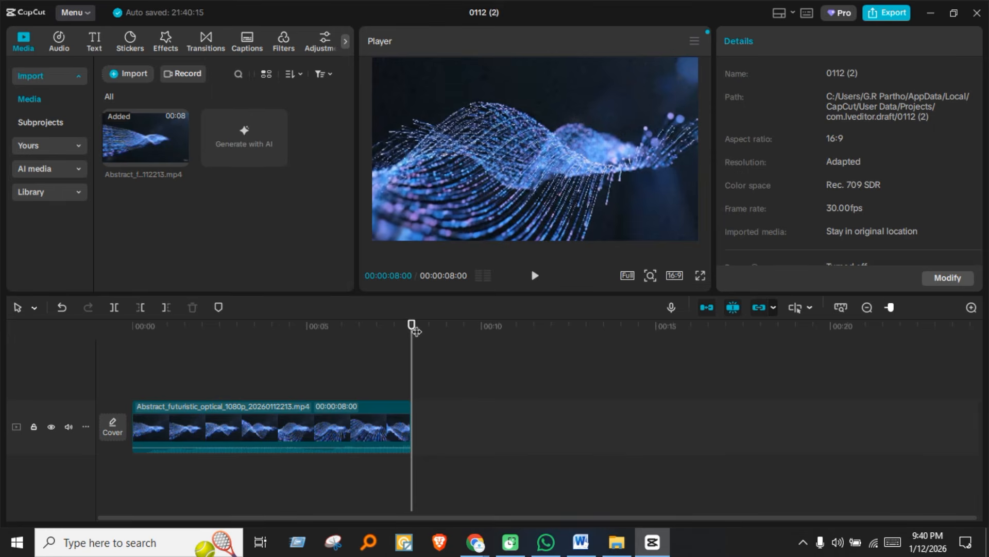
drag(417, 331, 133, 332)
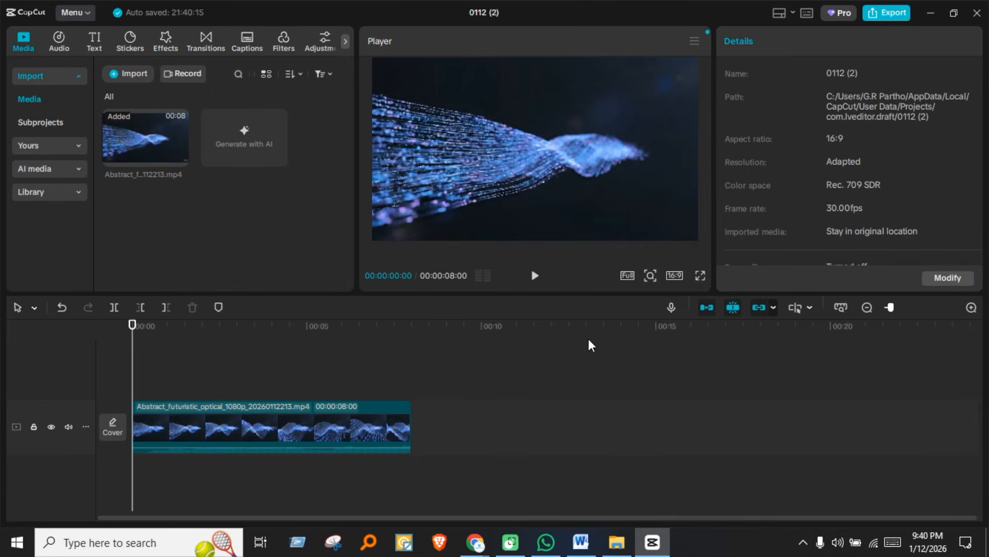
Step: Mute the clip's track and shorten the clip at its end to 00:00:07:25
click(68, 427)
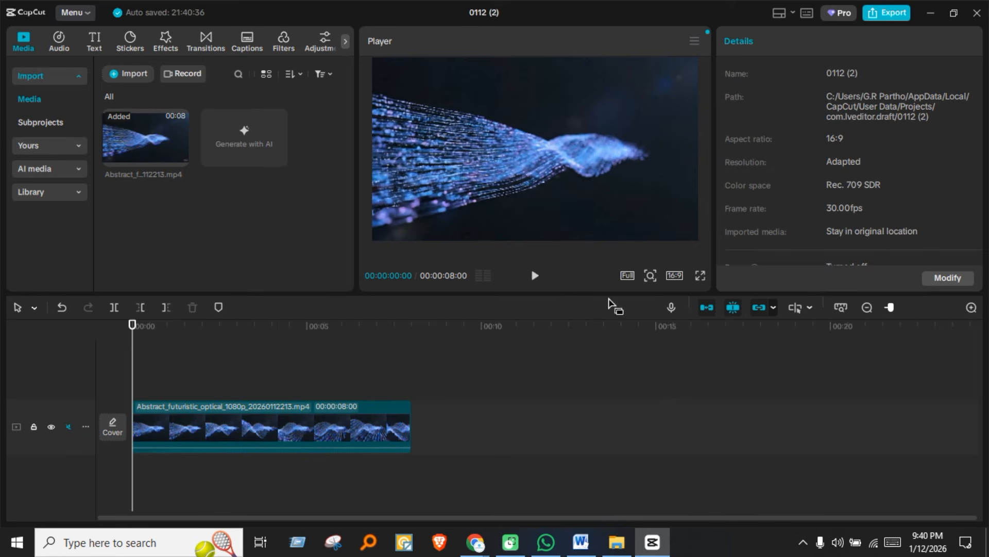
click(536, 279)
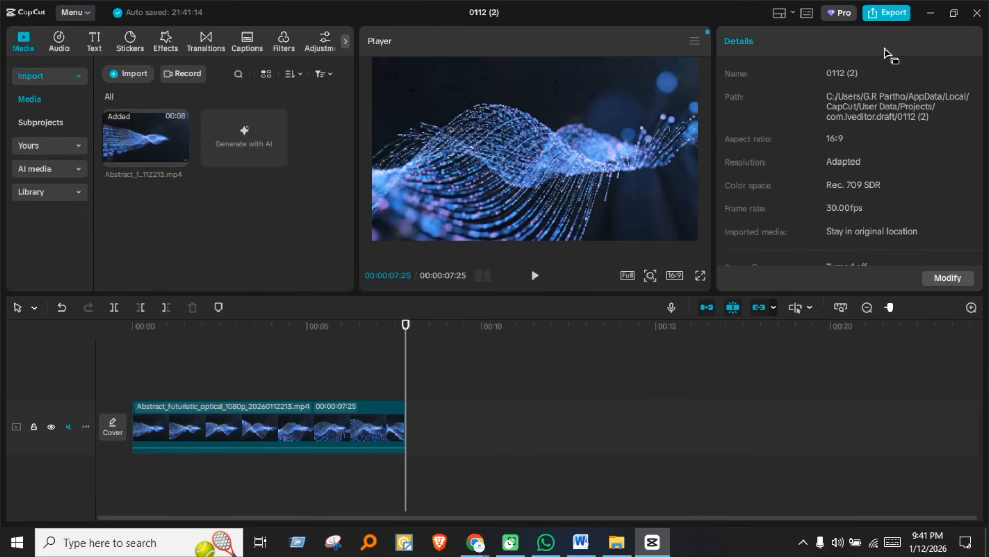
Step: Open the project's export settings, set the video resolution to 8K and choose Downloads as the export folder
click(888, 17)
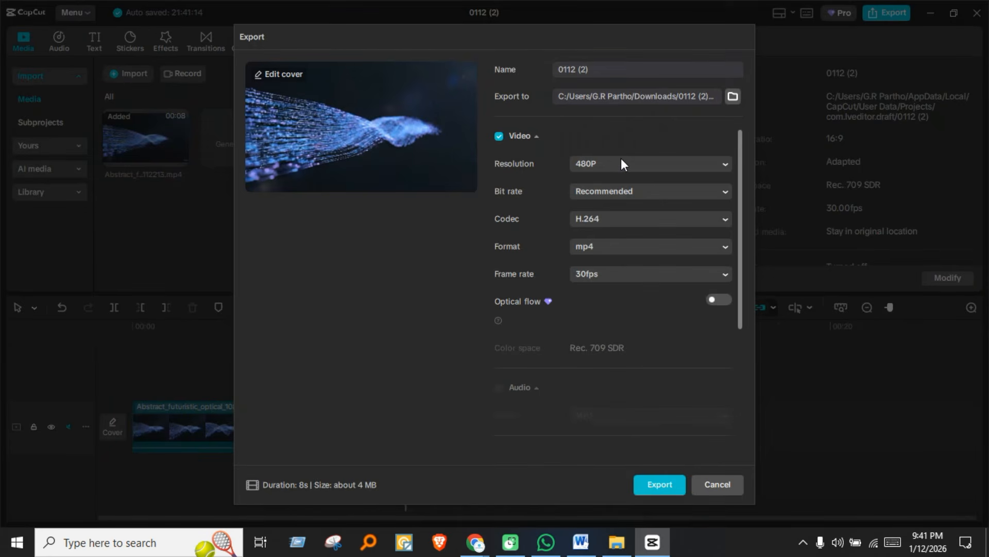
click(621, 161)
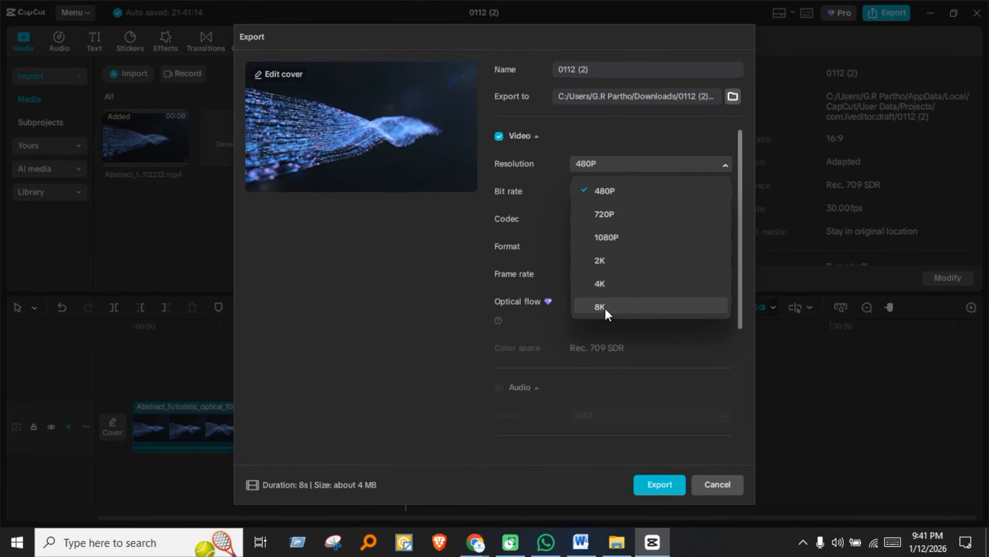
click(605, 307)
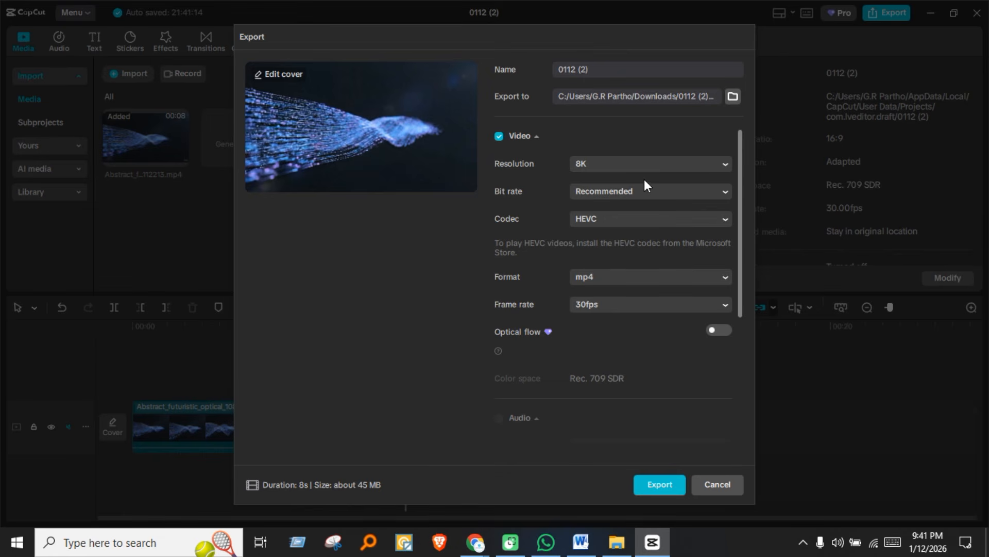
click(733, 96)
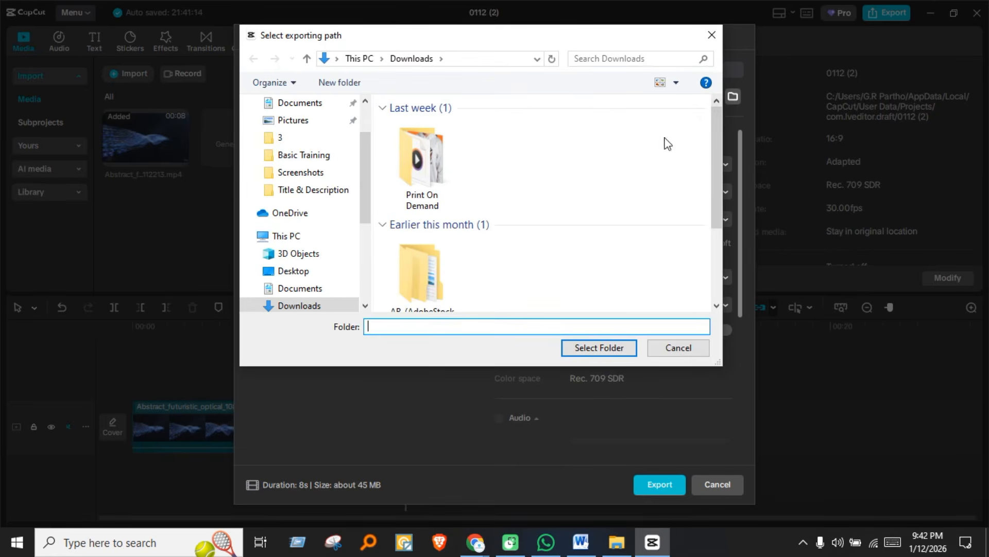
click(316, 307)
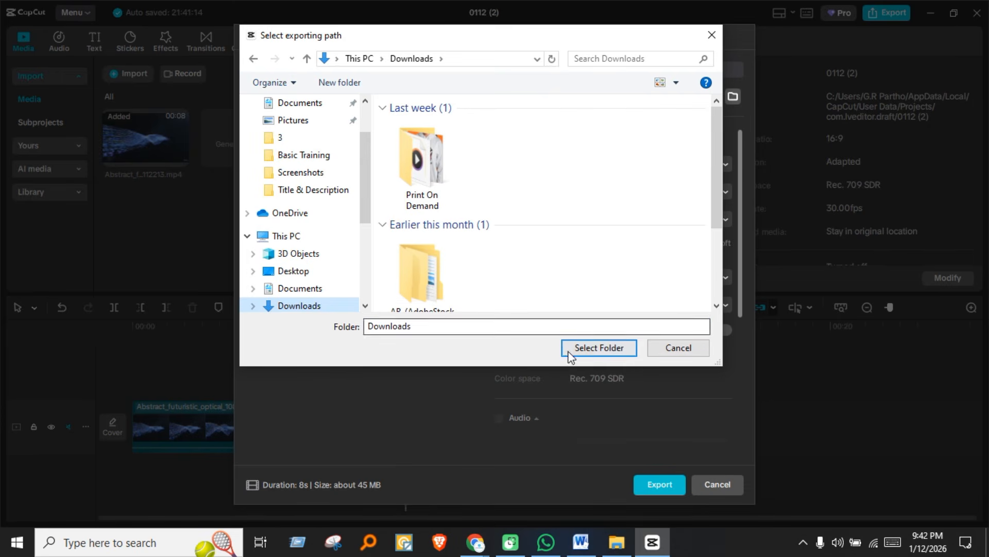
click(590, 352)
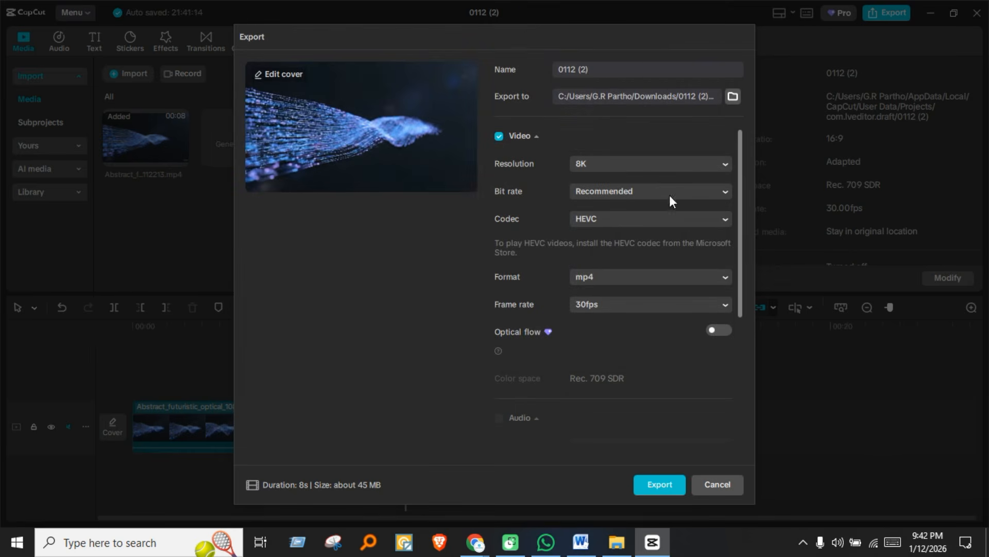
Step: Name the exported file 8k Video and start the export
click(610, 72)
text(8k Video)
click(661, 488)
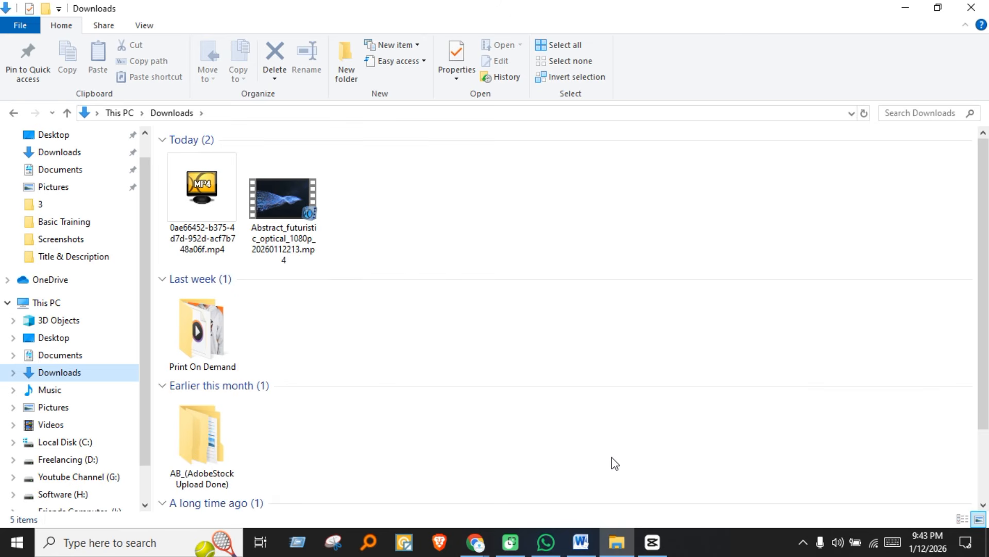
Step: Return to CapCut, dismiss the sharing options for the finished export and delete the clip from the timeline
click(660, 553)
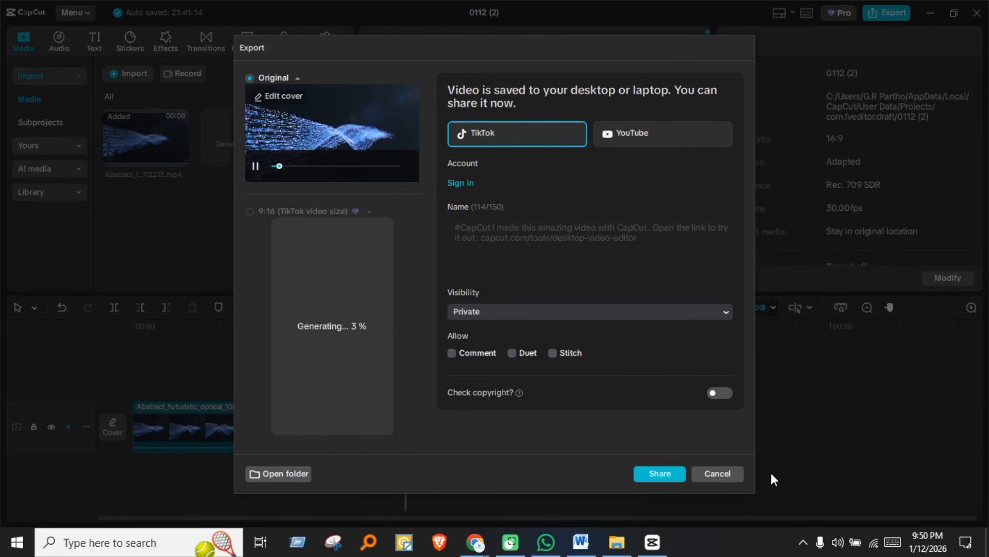
click(729, 482)
key(Delete)
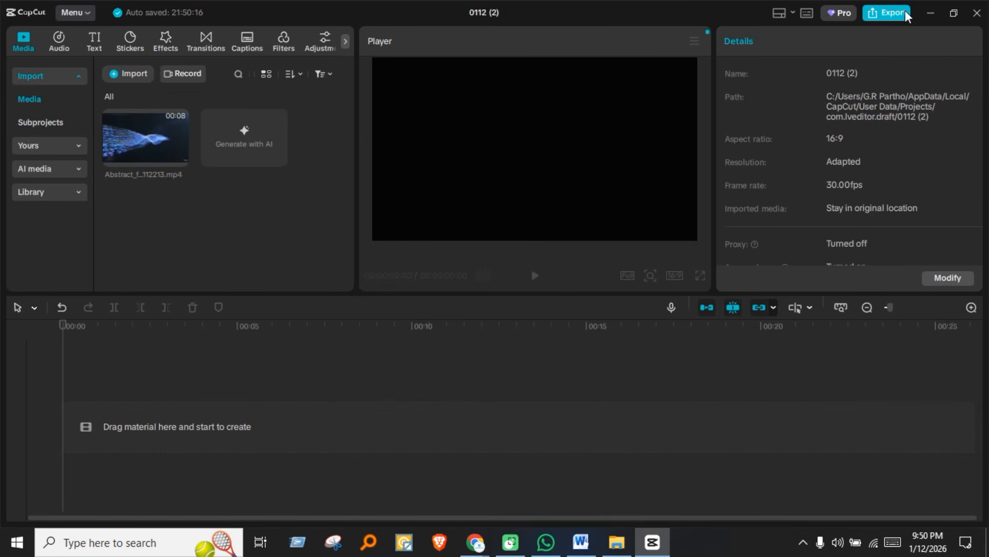